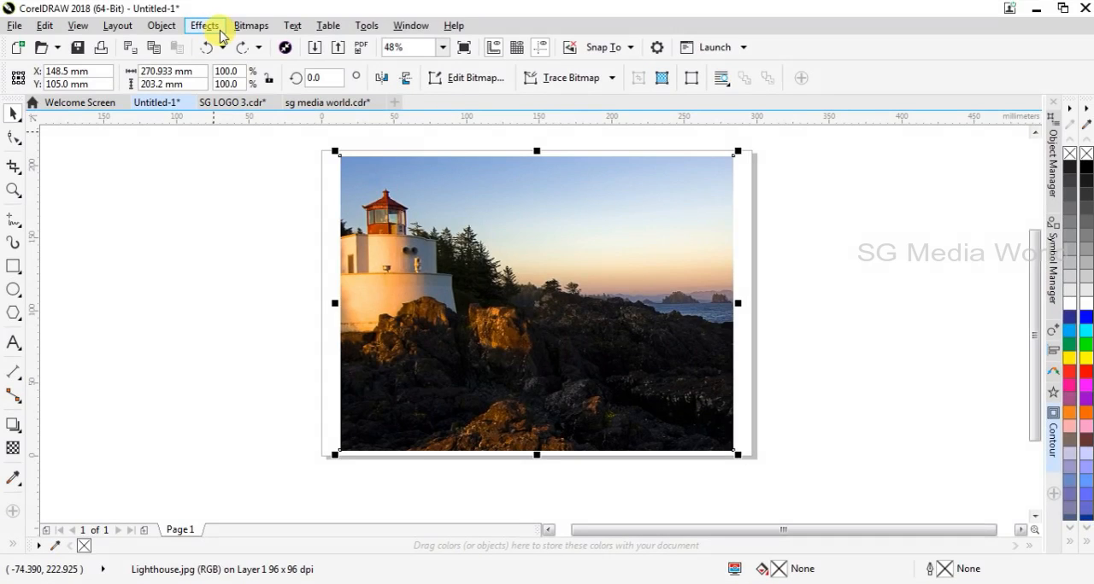
Reset the Brightness/Contrast/Intensity adjustment for the lighthouse photo and set brightness to 6.
click(218, 33)
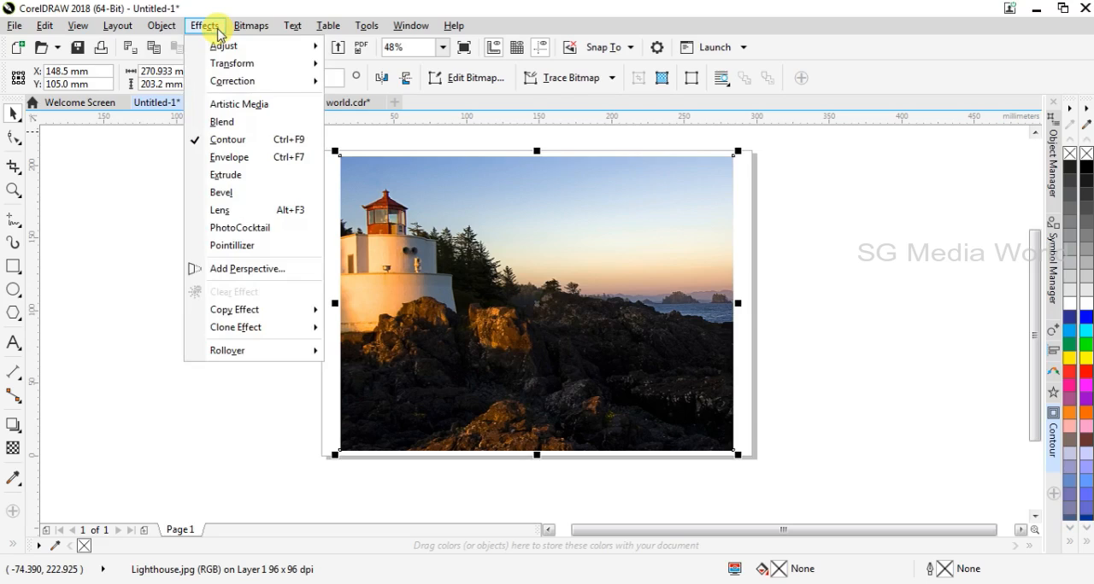
mouse_move(224, 45)
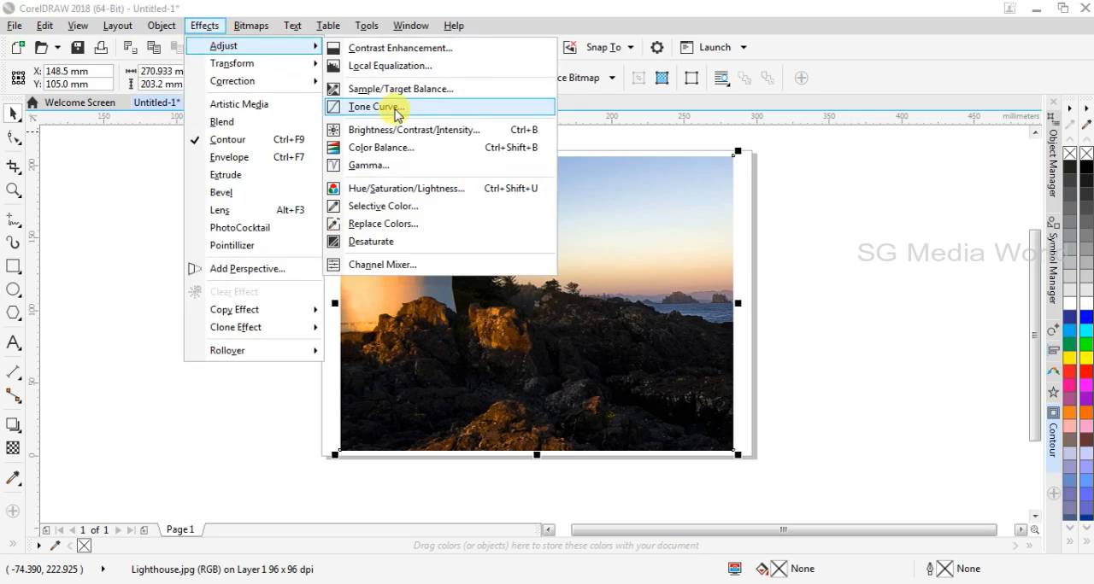
click(432, 133)
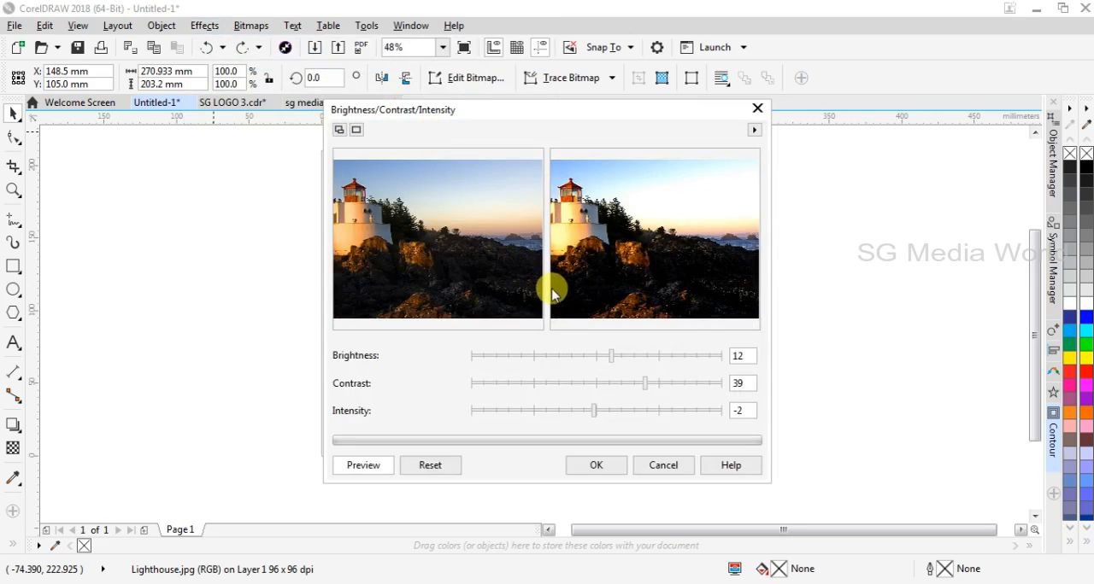
click(427, 470)
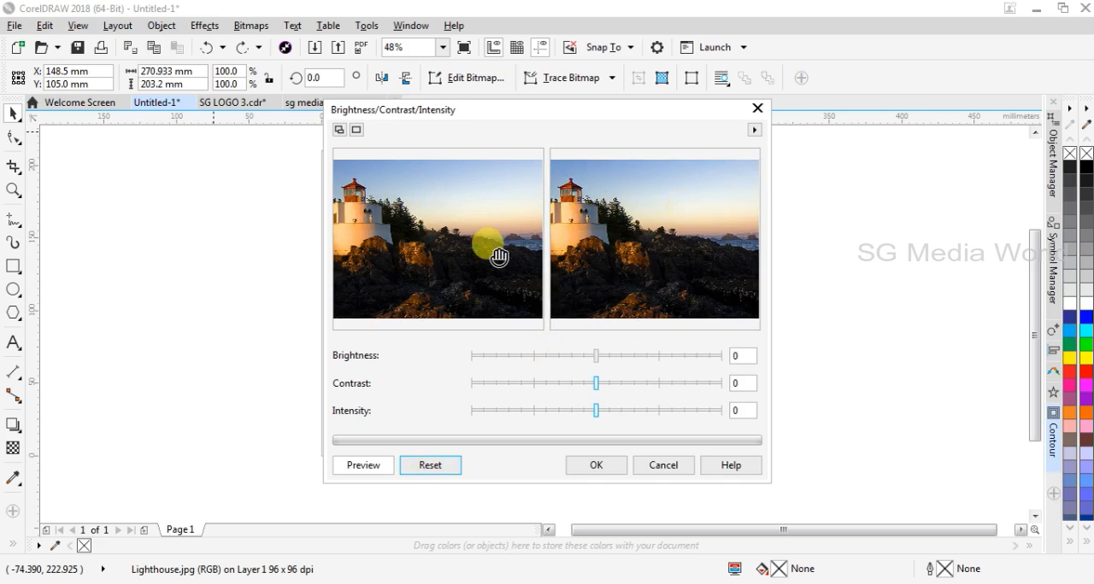
click(606, 358)
click(594, 356)
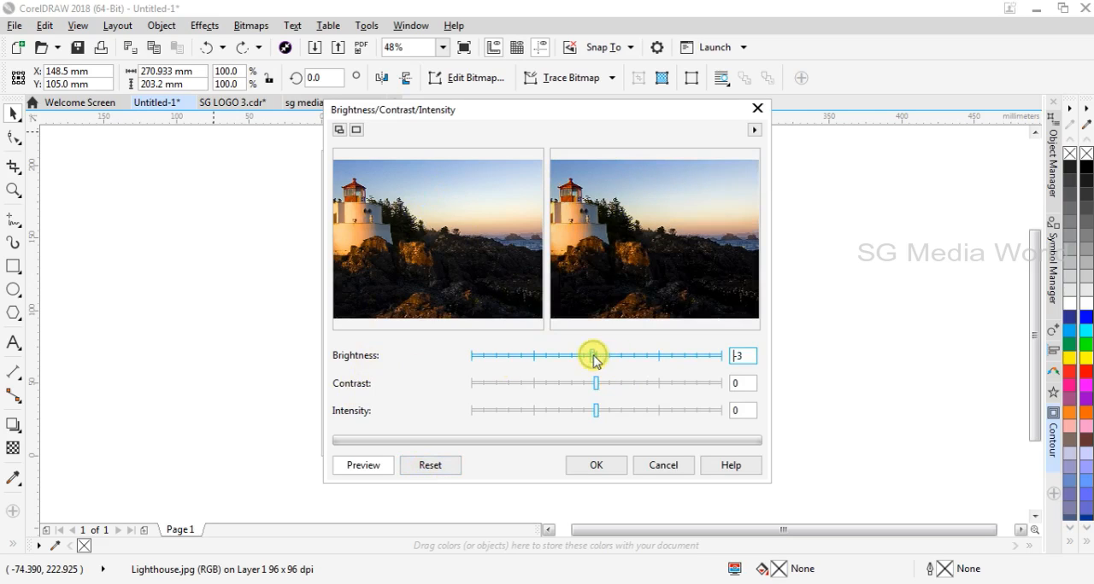
click(603, 356)
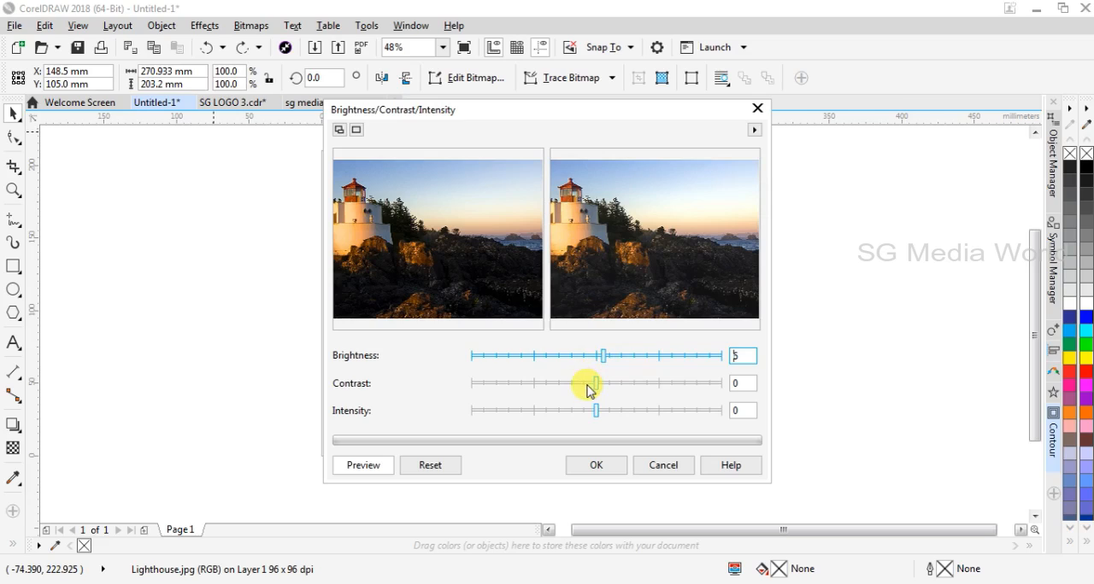
Set the photo's contrast to -3 and its intensity to 14 in the Brightness/Contrast/Intensity adjustment.
click(587, 385)
click(597, 387)
click(603, 383)
click(593, 382)
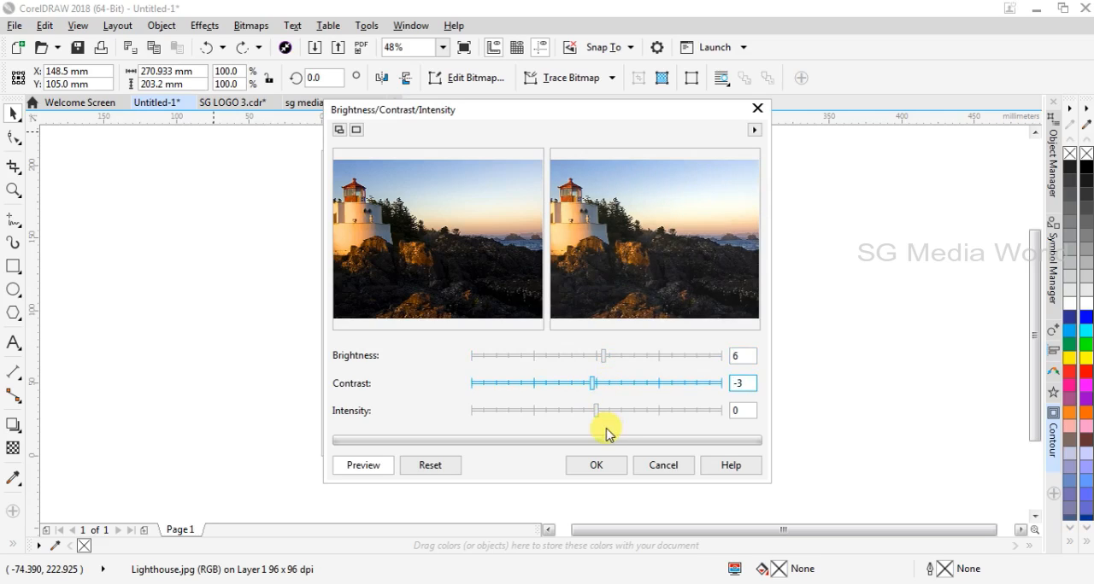
click(604, 412)
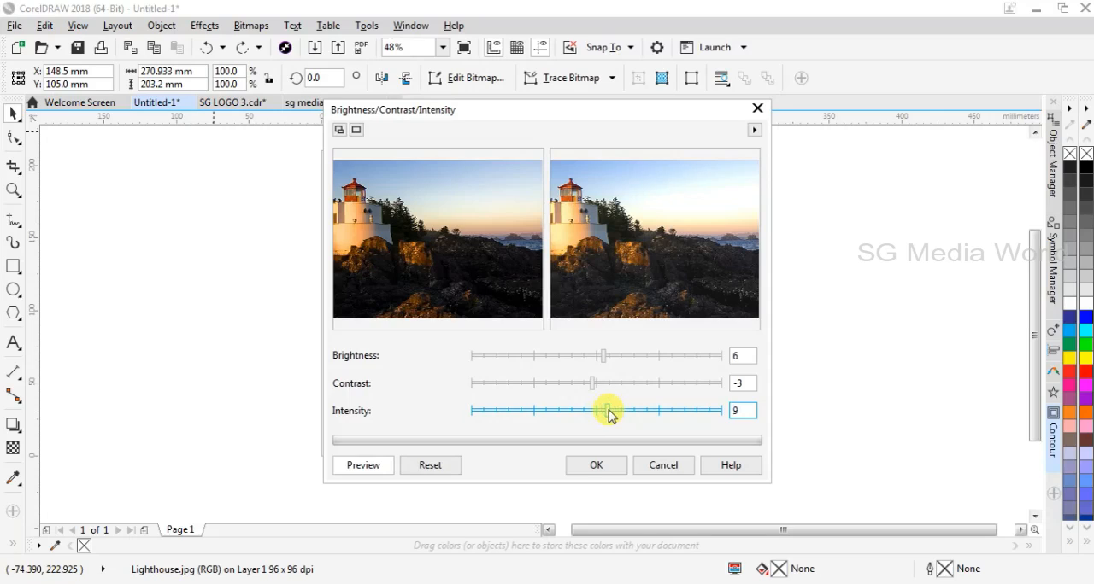
click(615, 415)
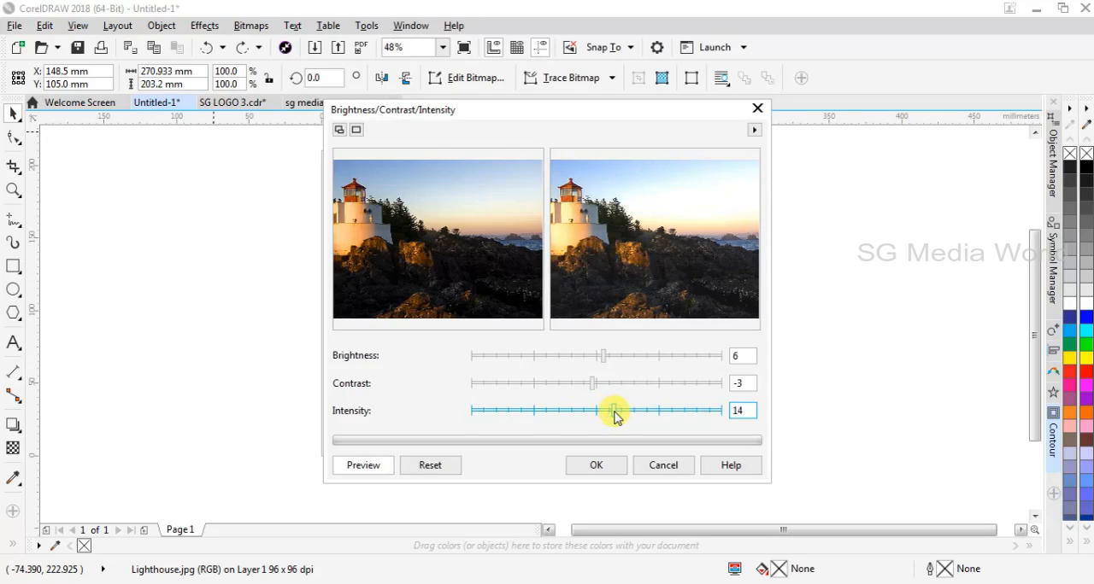
Return the photo's brightness and contrast to 0 and lower its intensity to -5.
click(585, 385)
drag(585, 390, 596, 385)
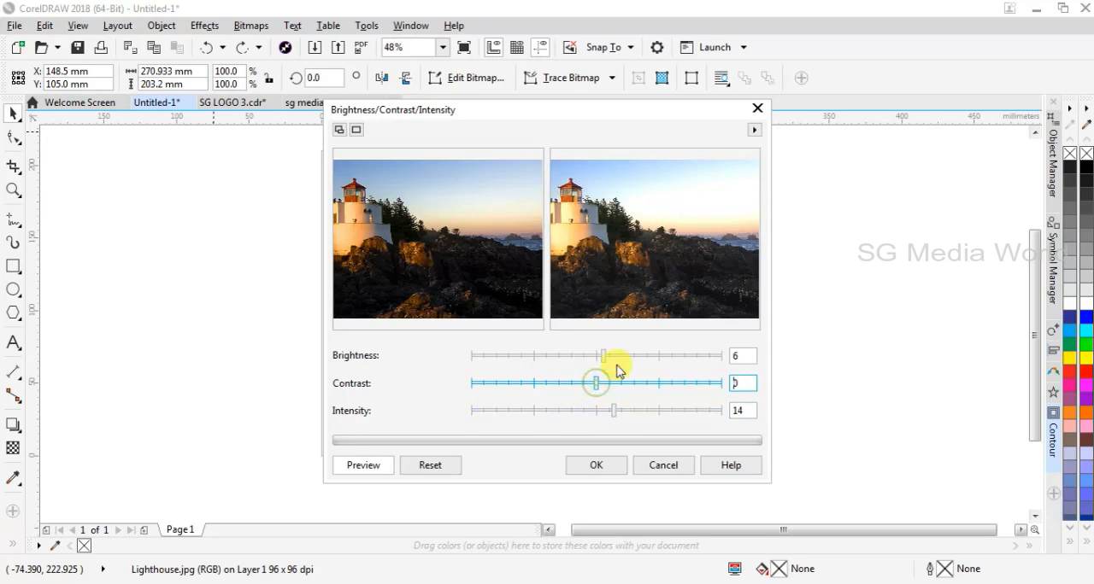
click(618, 357)
click(597, 358)
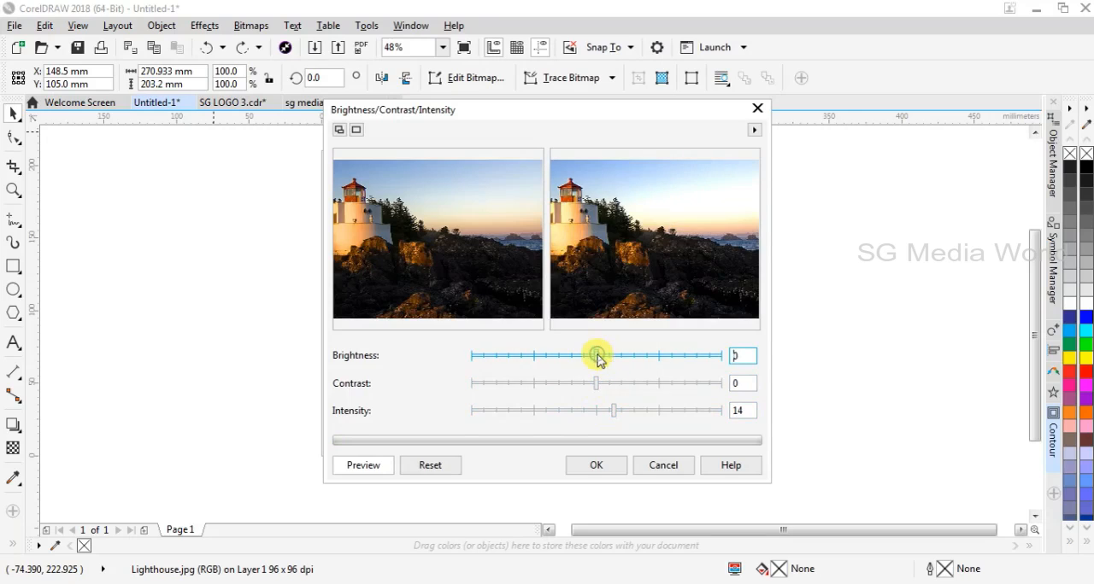
click(600, 414)
click(589, 414)
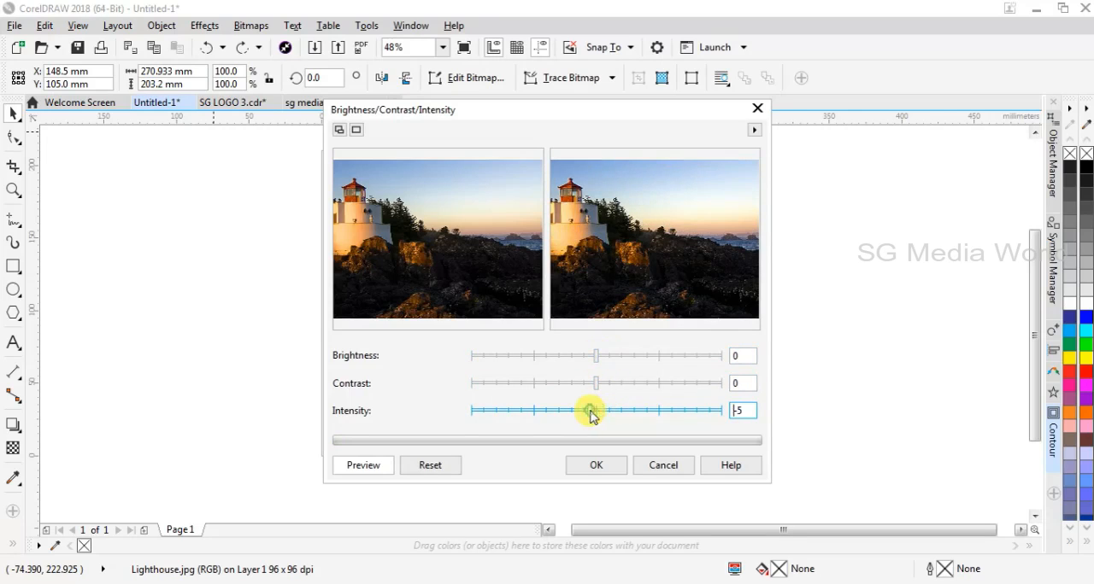
Set the contrast to 5, raise the brightness slightly, and apply the adjustment to the photo.
click(602, 387)
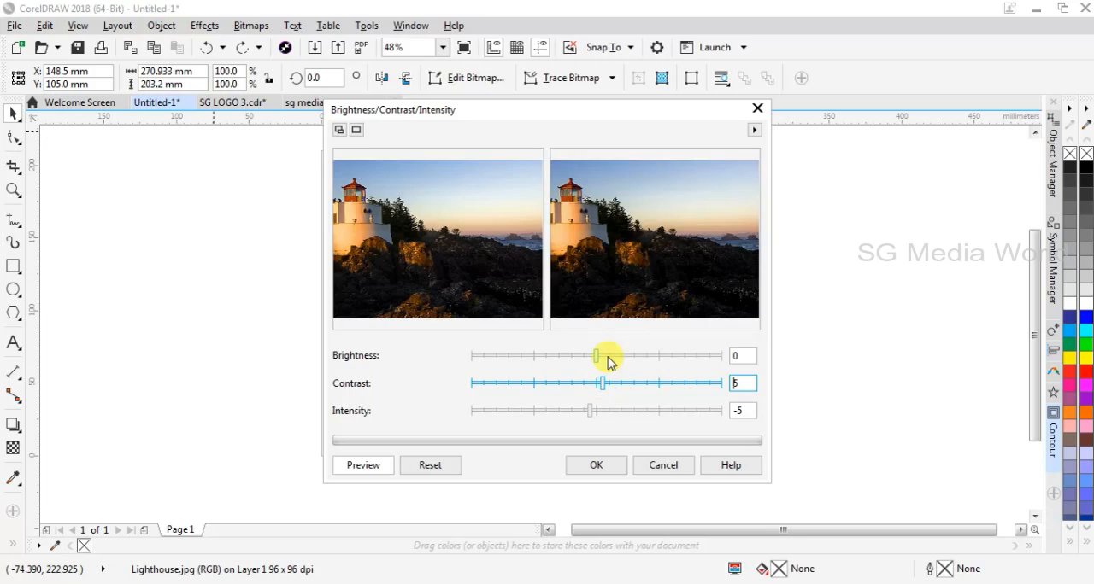
click(607, 357)
click(595, 466)
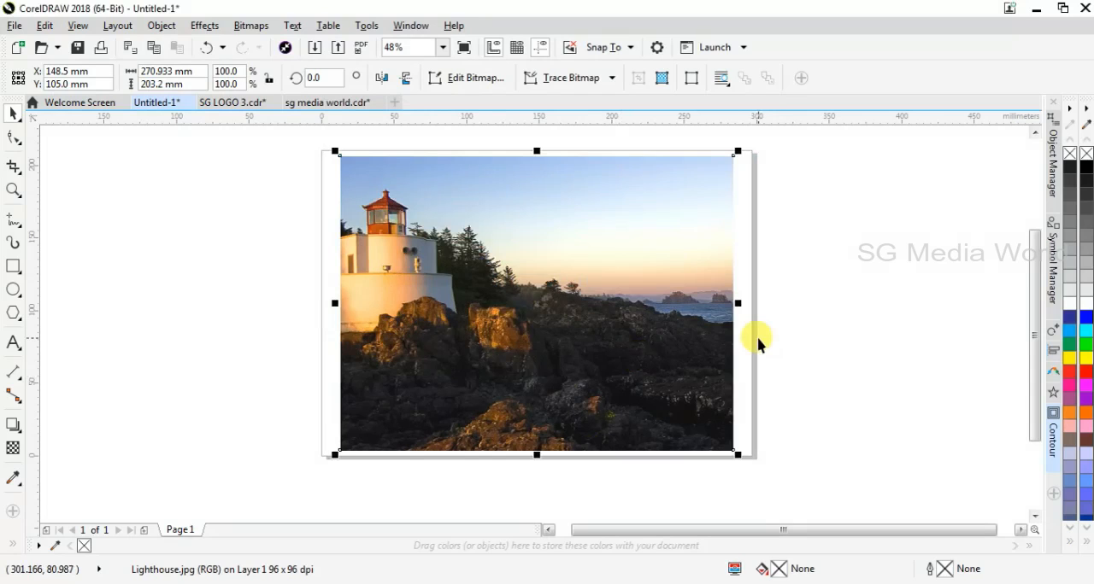
Undo and redo the brightness adjustment to compare the photo before and after, ending with it undone.
key(ctrl+z)
key(ctrl+shift+z)
key(ctrl+z)
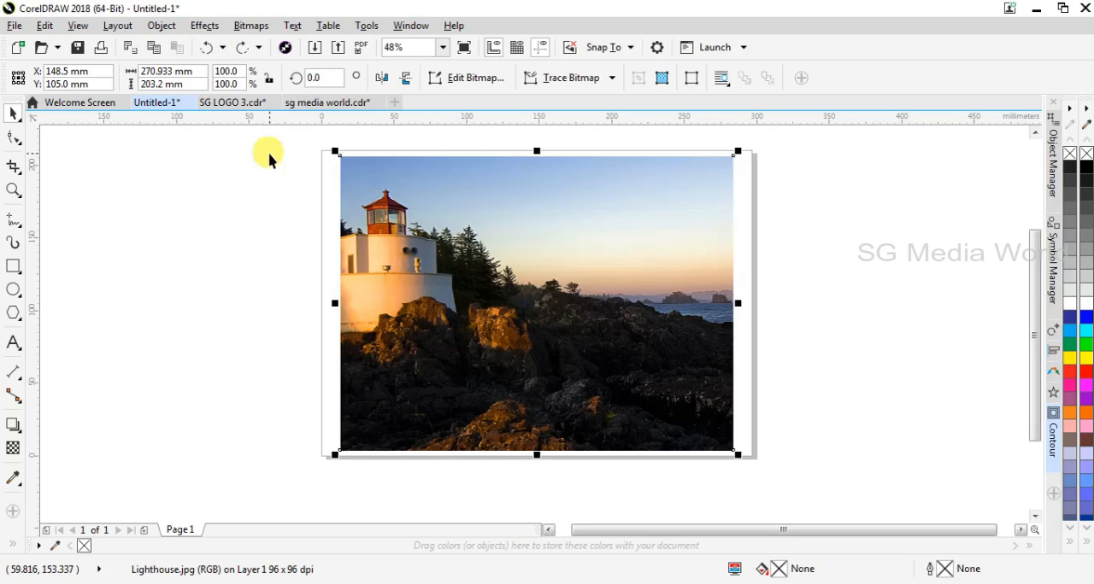
Open the Color Balance adjustment for the lighthouse photo and move its dialog lower to uncover the image.
click(238, 31)
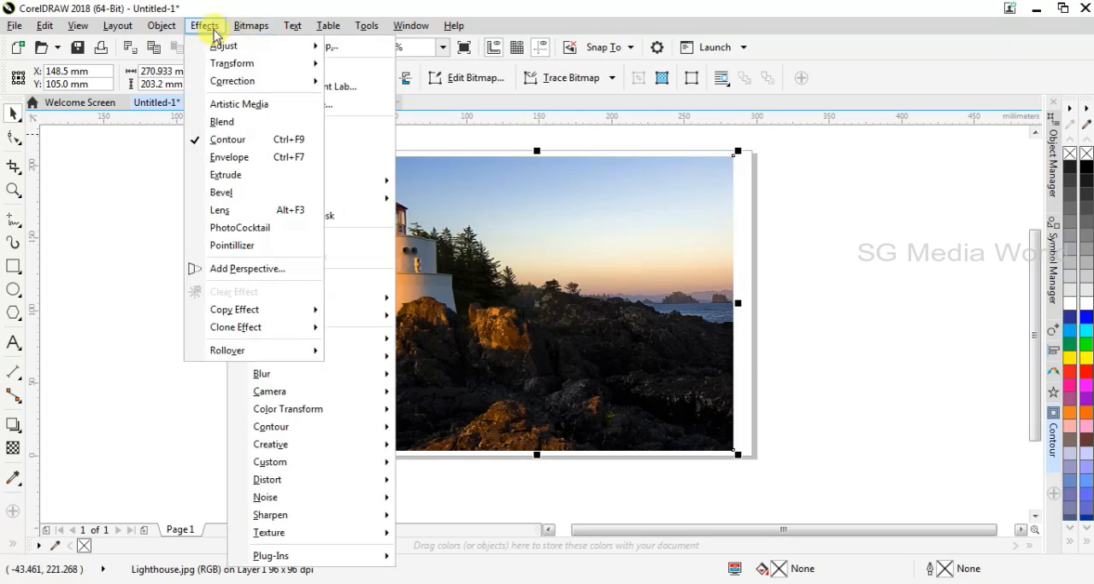
click(213, 35)
click(213, 35)
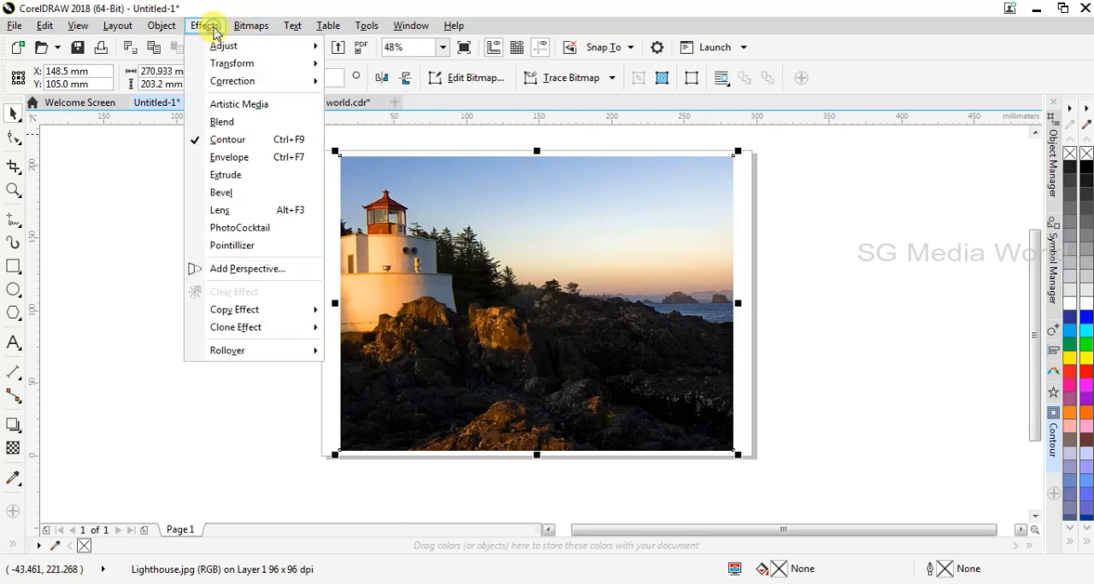
mouse_move(225, 48)
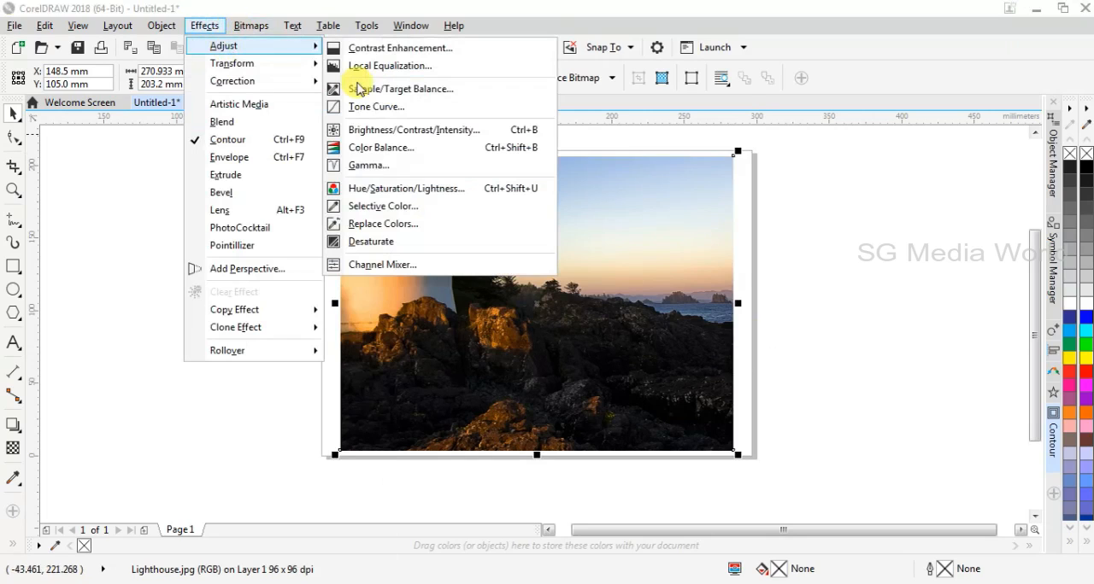
click(393, 147)
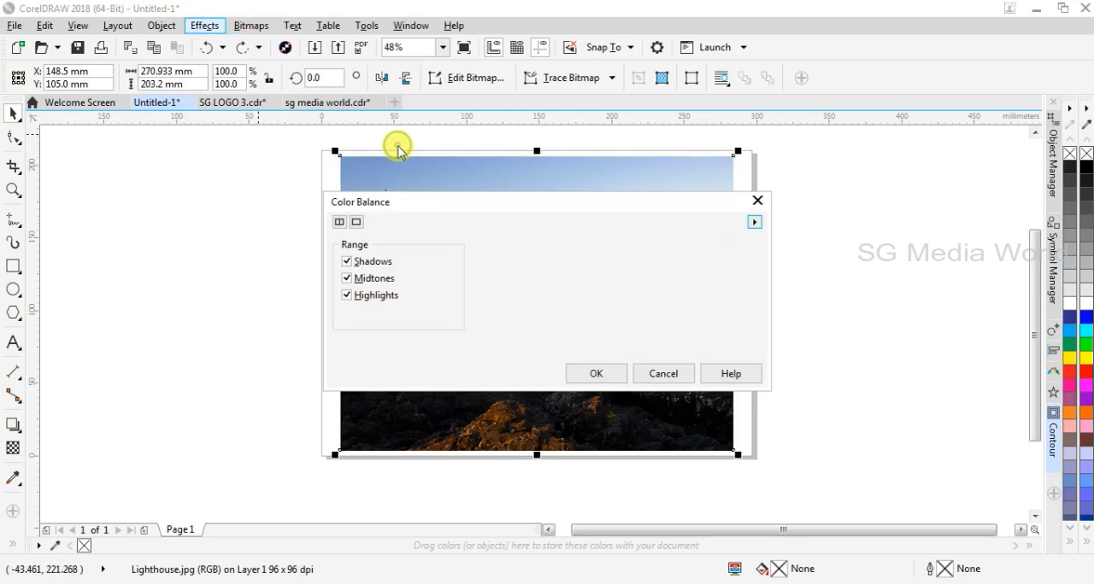
drag(584, 209, 575, 330)
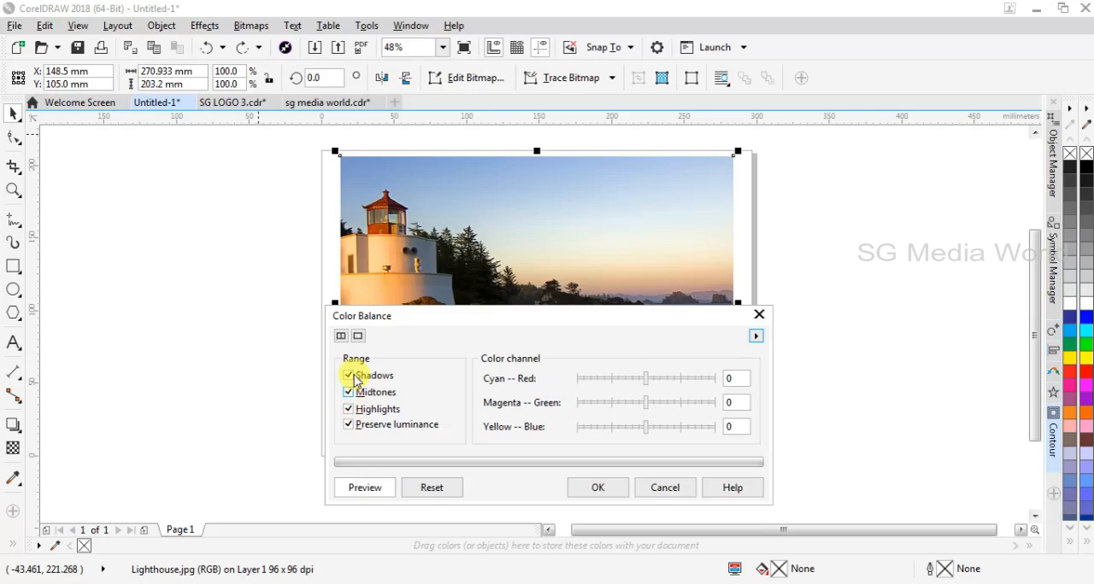
With all tonal ranges included, set Cyan–Red to 11, Magenta–Green to -21 and Yellow–Blue to 24.
click(653, 379)
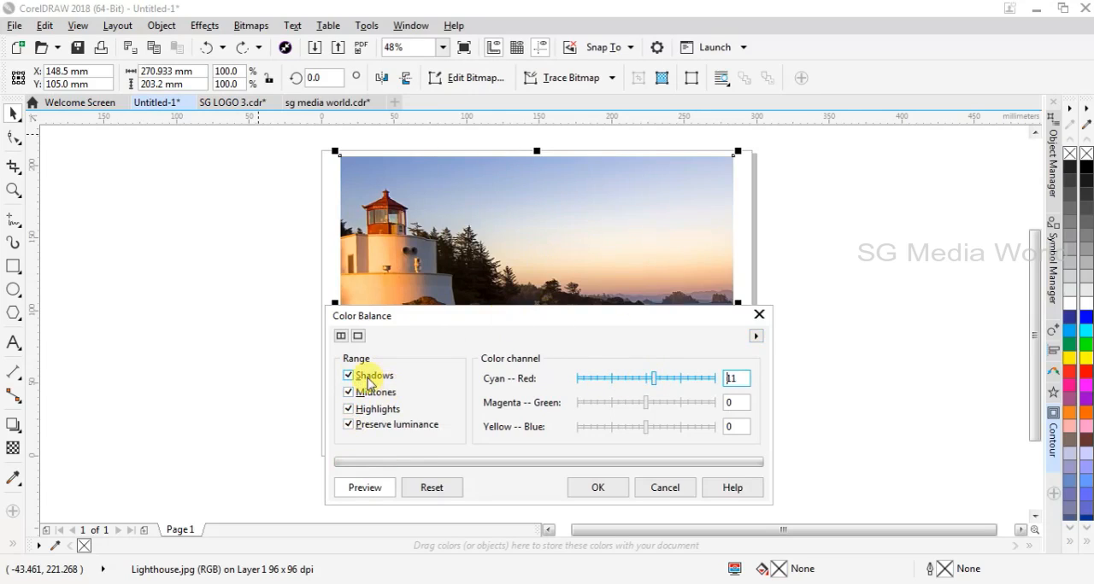
drag(486, 316, 481, 378)
click(625, 465)
click(658, 492)
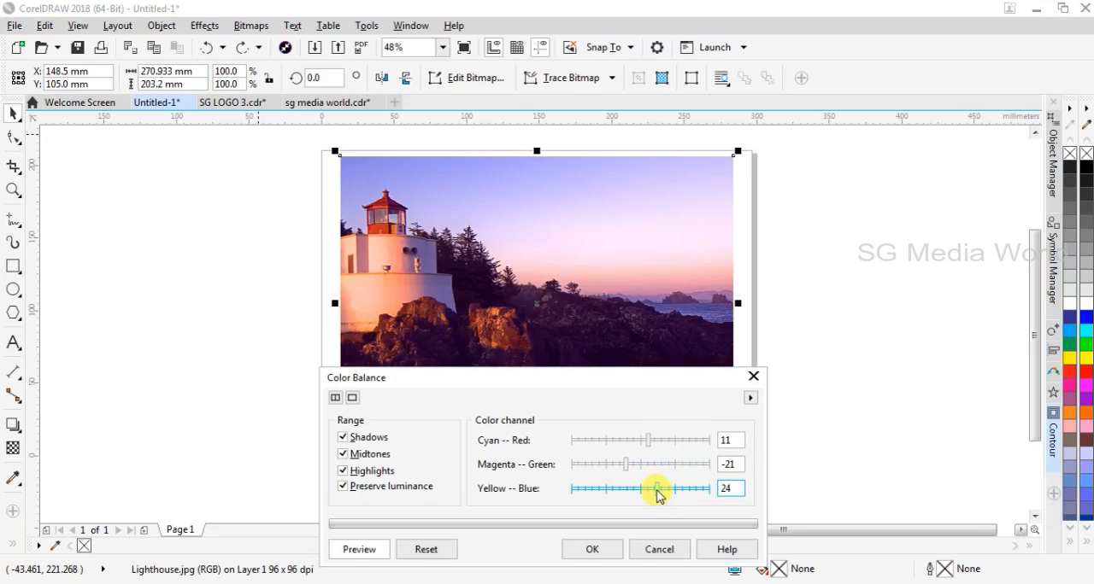
Reset the color balance values and limit the adjustment to Shadows, with Preserve luminance turned off.
click(423, 551)
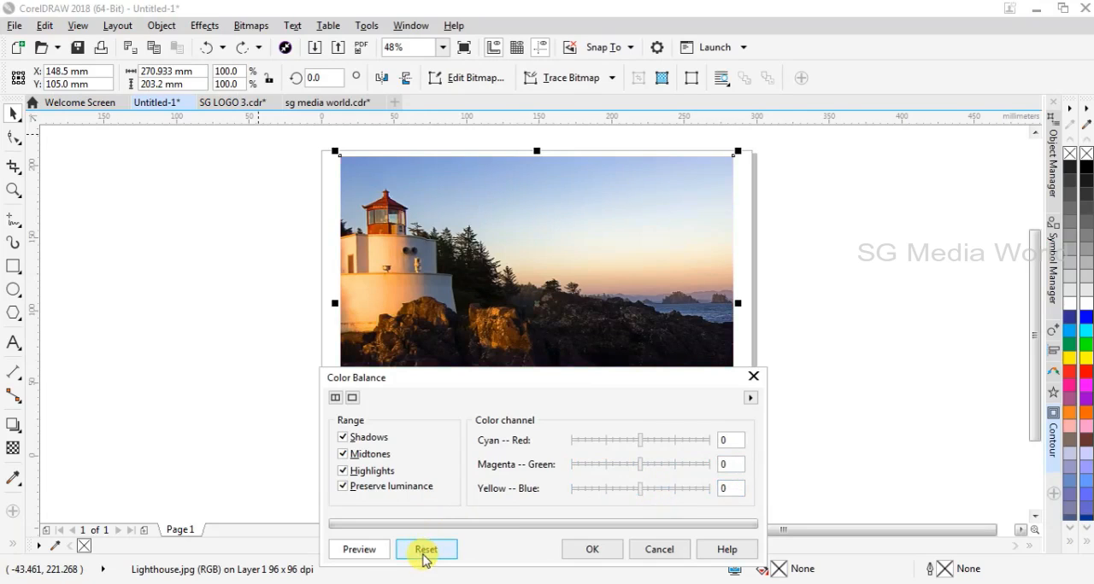
click(343, 455)
click(344, 472)
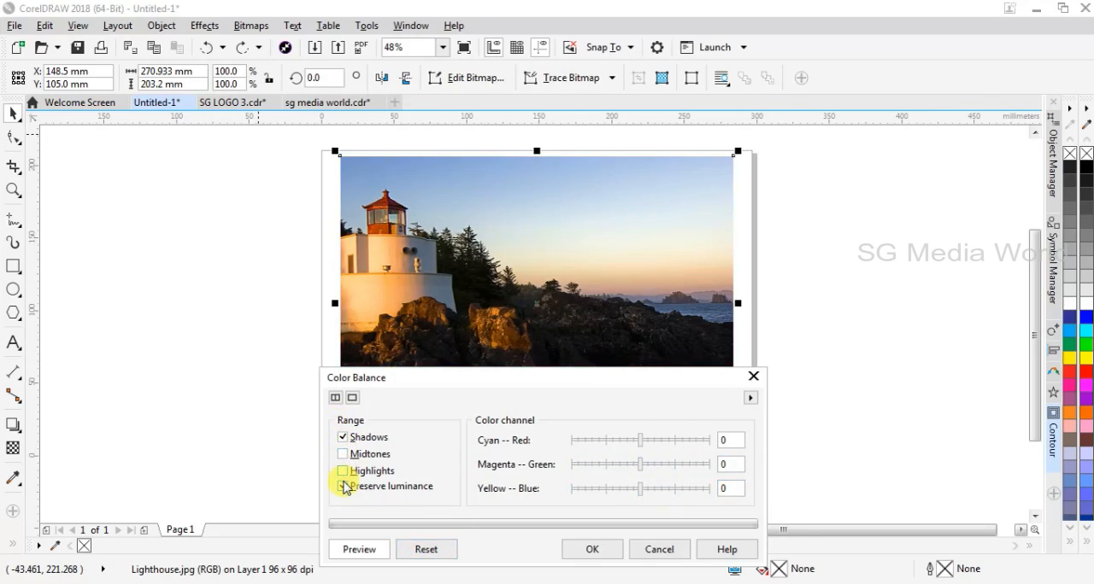
click(344, 487)
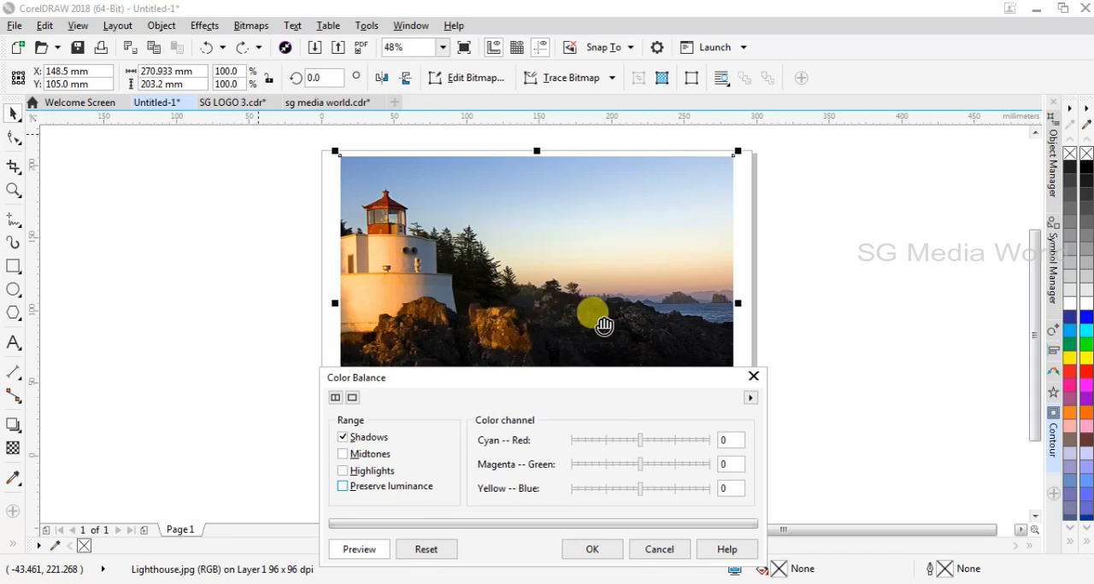
For the shadows, set Cyan–Red to 17, Magenta–Green to -12 and Yellow–Blue to -57.
click(652, 440)
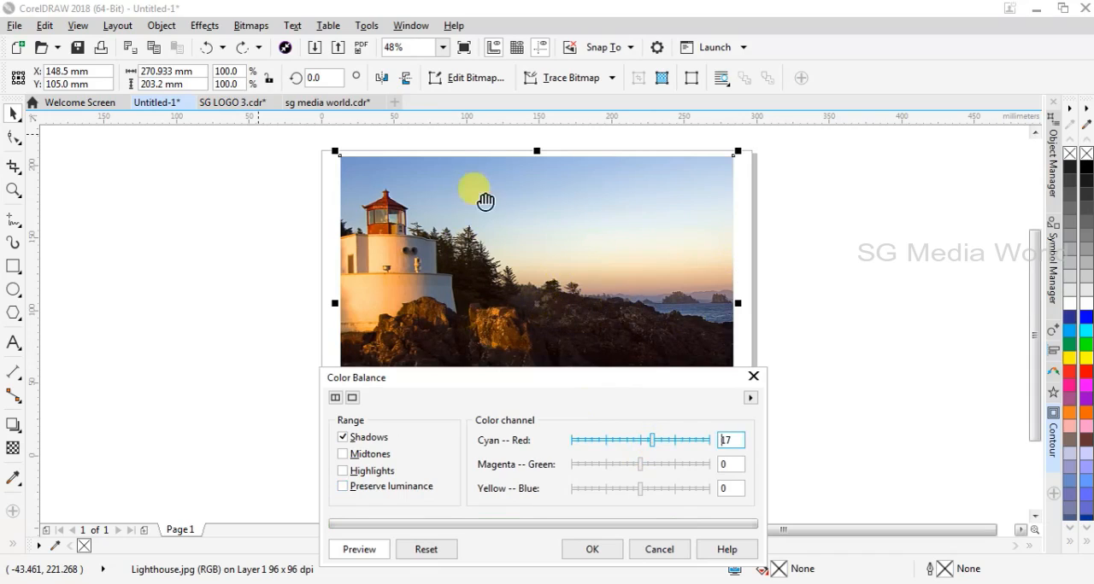
click(632, 464)
click(626, 490)
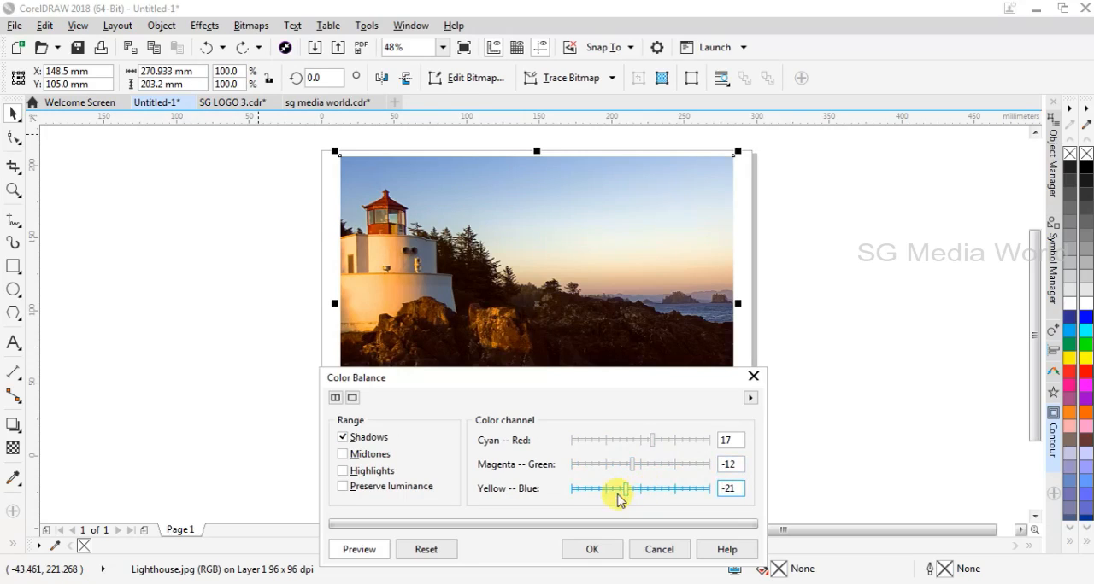
click(611, 492)
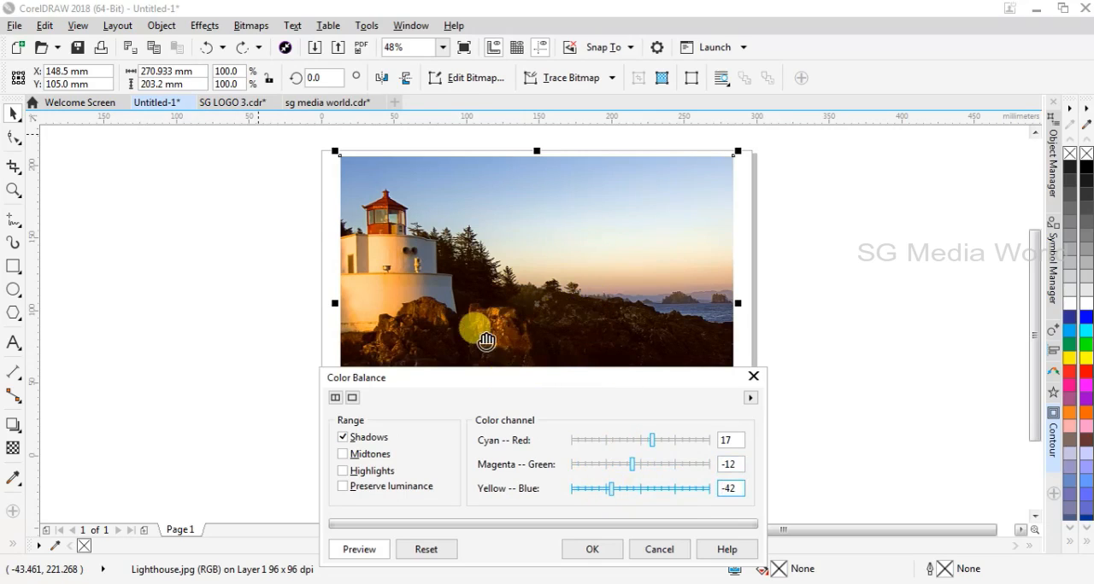
click(601, 490)
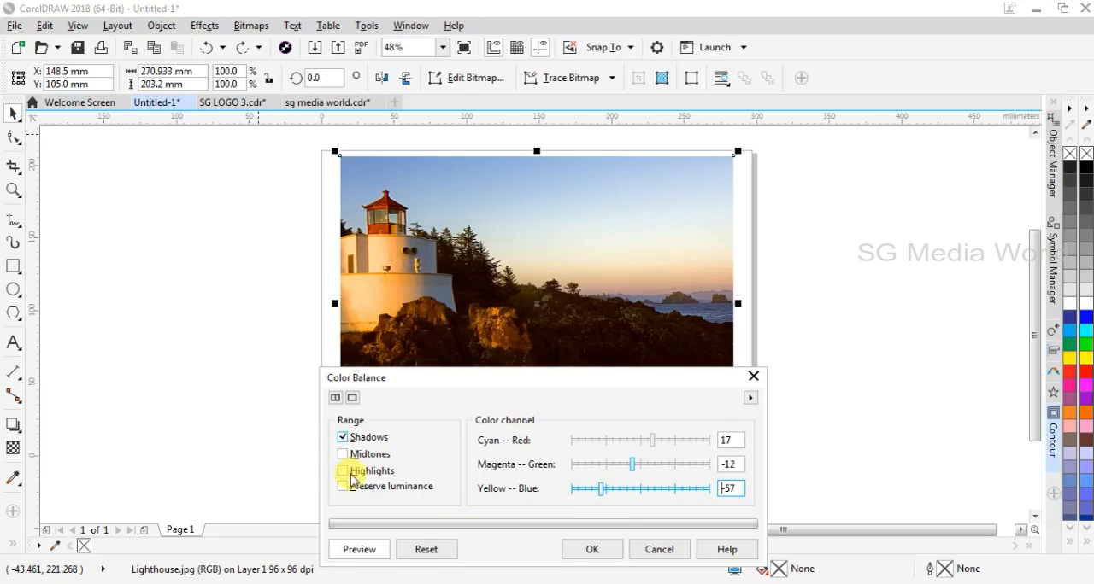
Reset the color balance settings and limit the adjustment to Midtones, with Preserve luminance turned off.
click(426, 549)
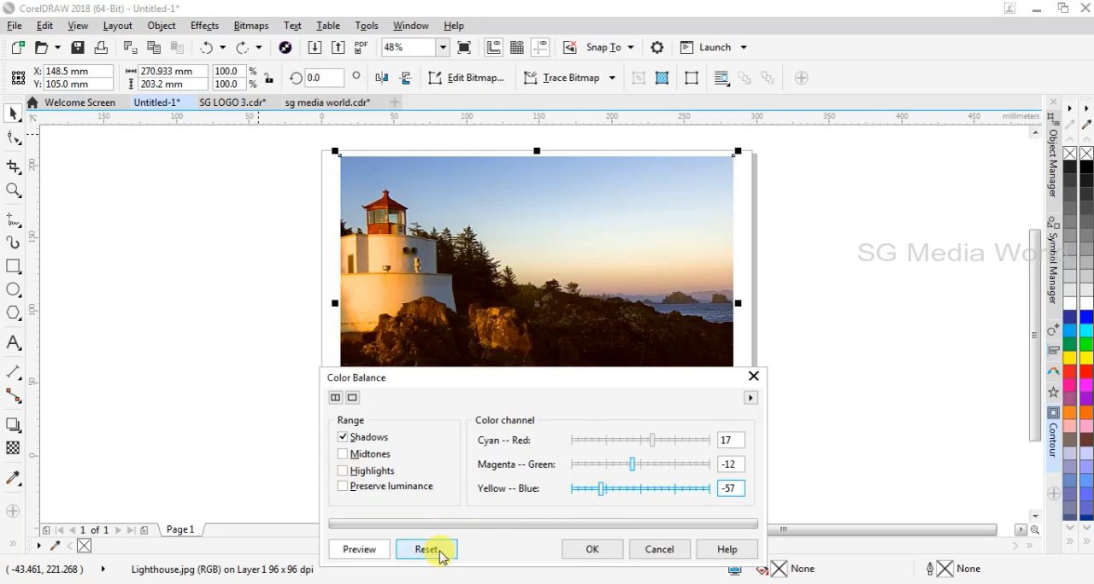
click(344, 437)
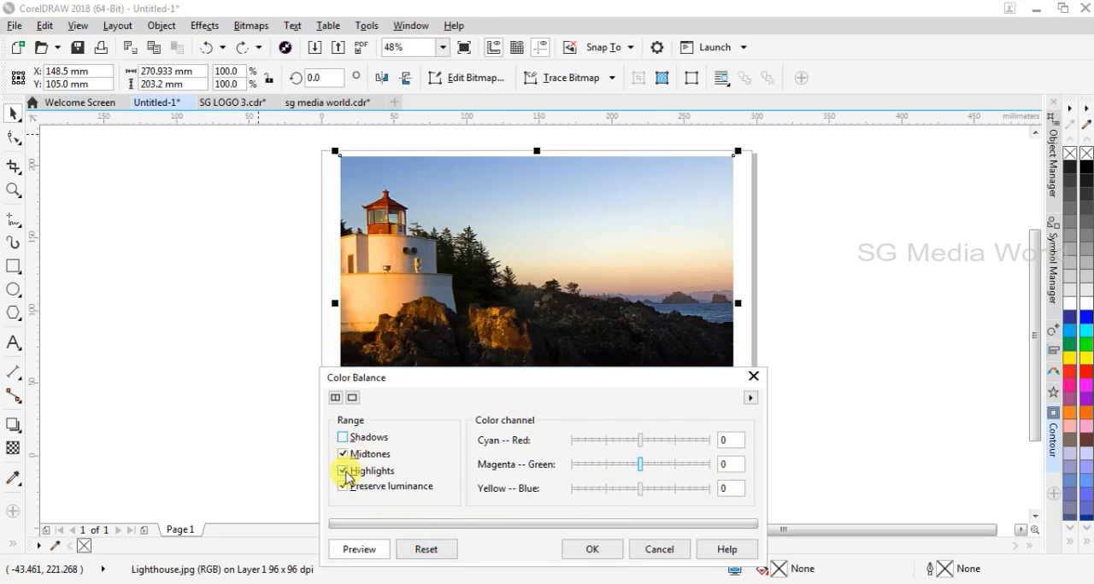
click(343, 470)
click(344, 486)
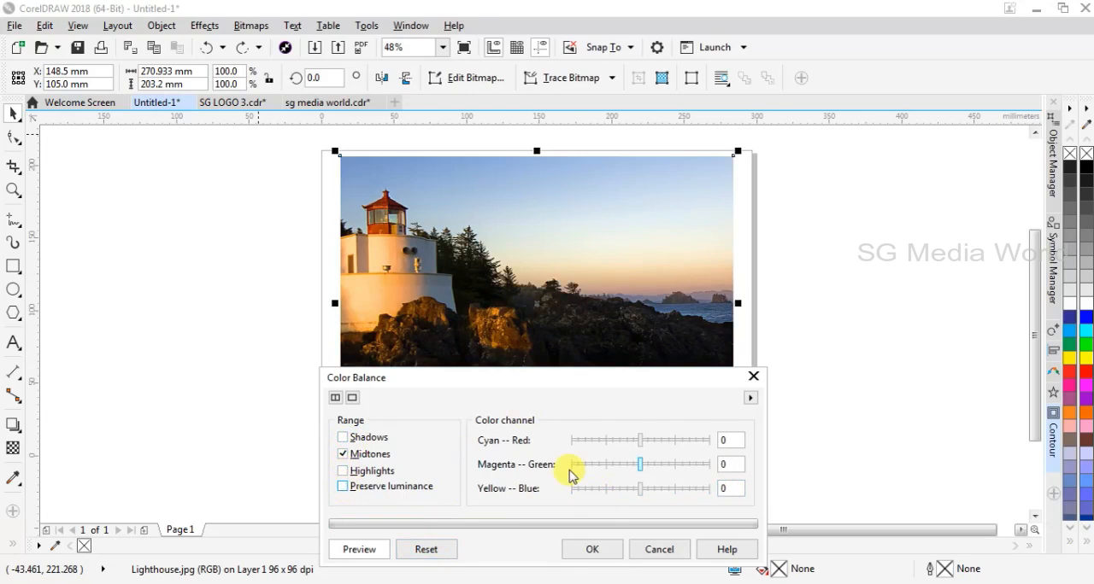
For the midtones, set Cyan–Red to 24, Magenta–Green to 14 and Yellow–Blue to 26.
click(640, 440)
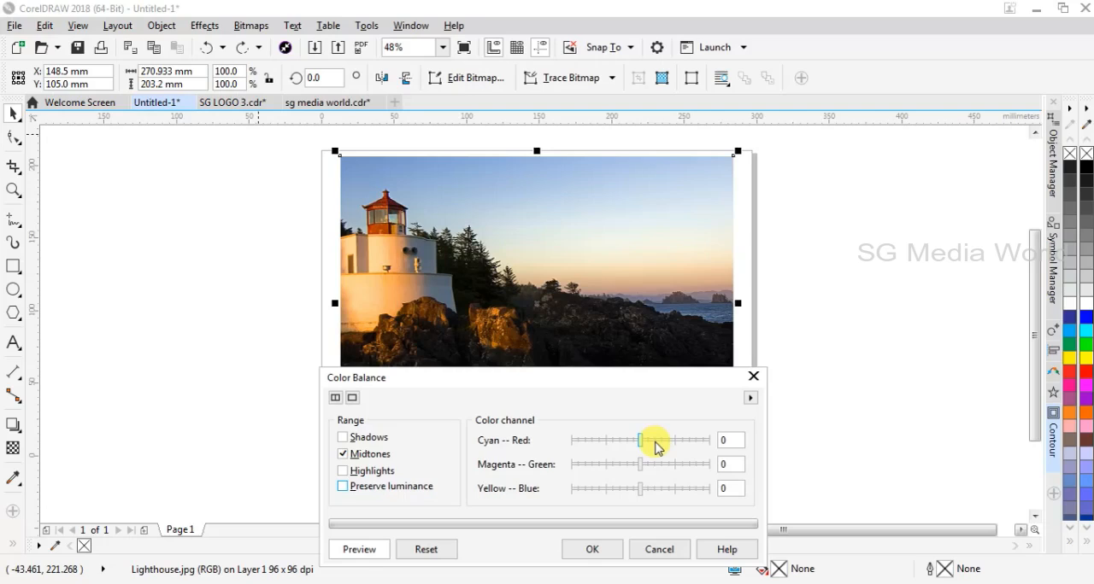
click(655, 443)
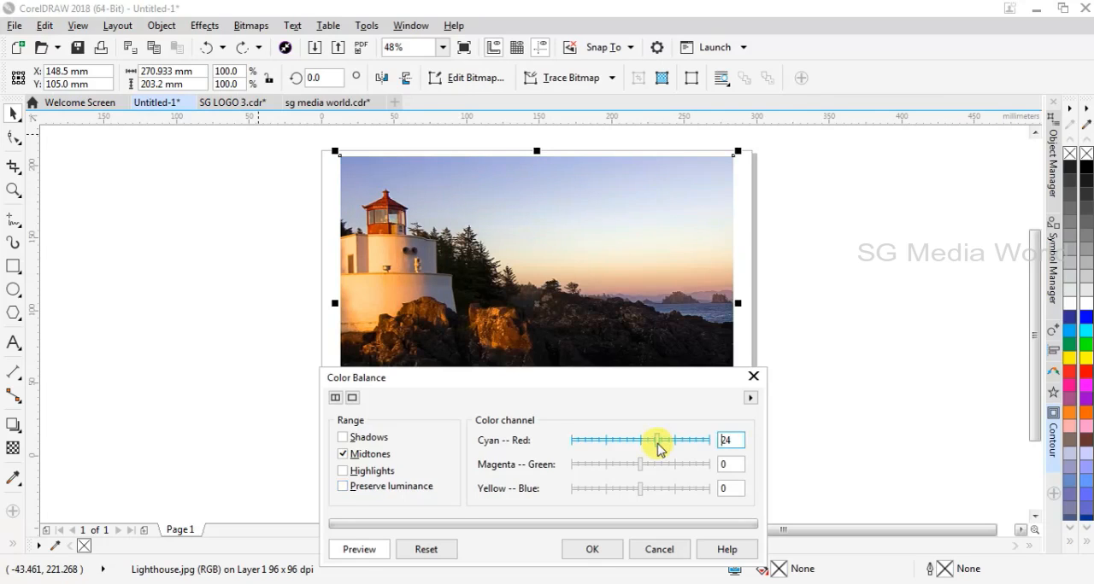
click(627, 466)
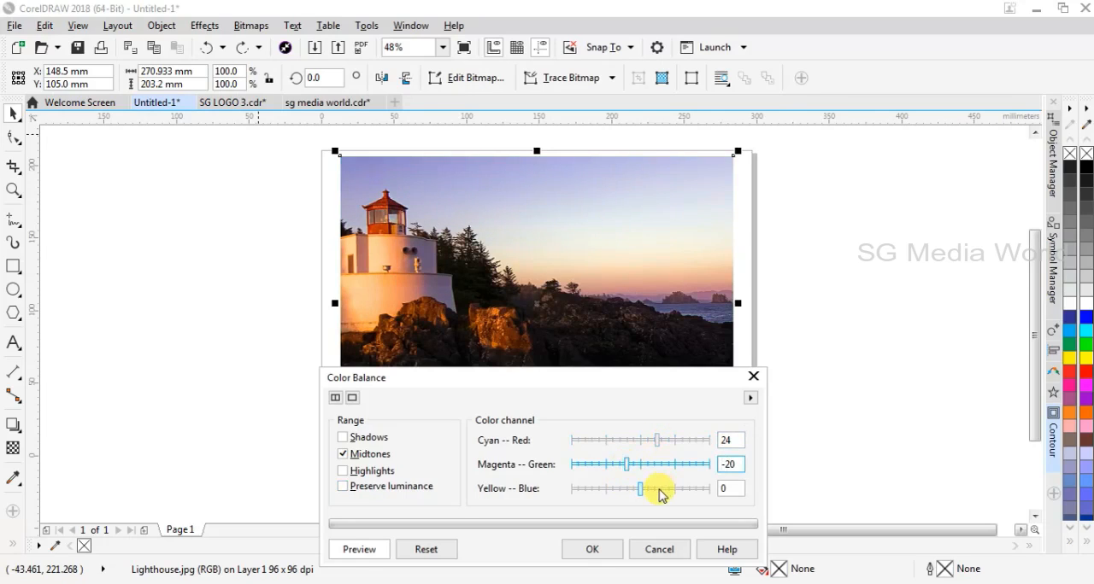
click(658, 490)
click(650, 467)
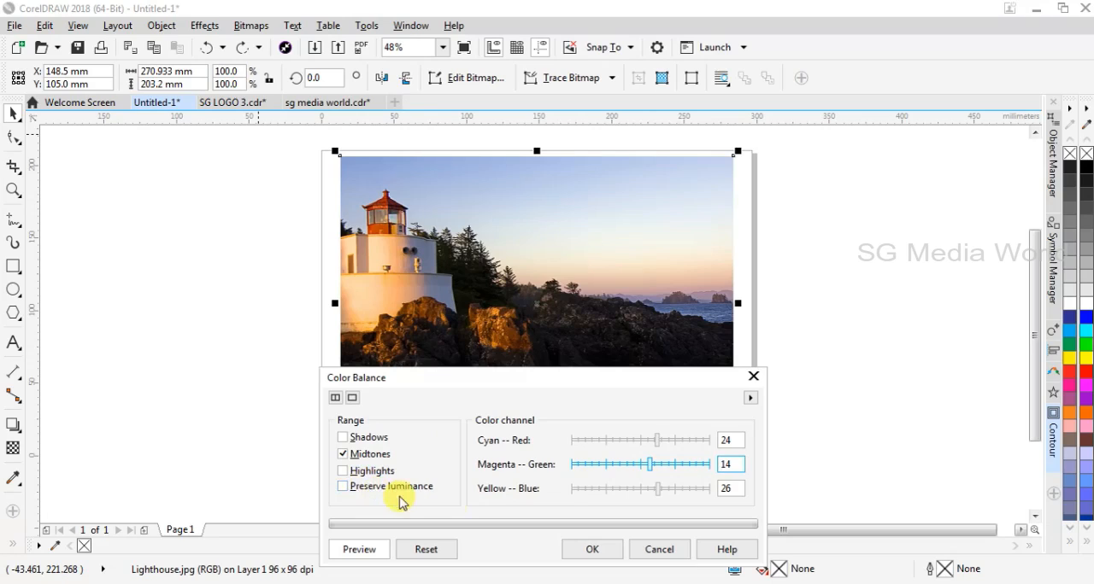
Reset the color balance settings and limit the adjustment to Highlights, with Preserve luminance turned off.
click(413, 552)
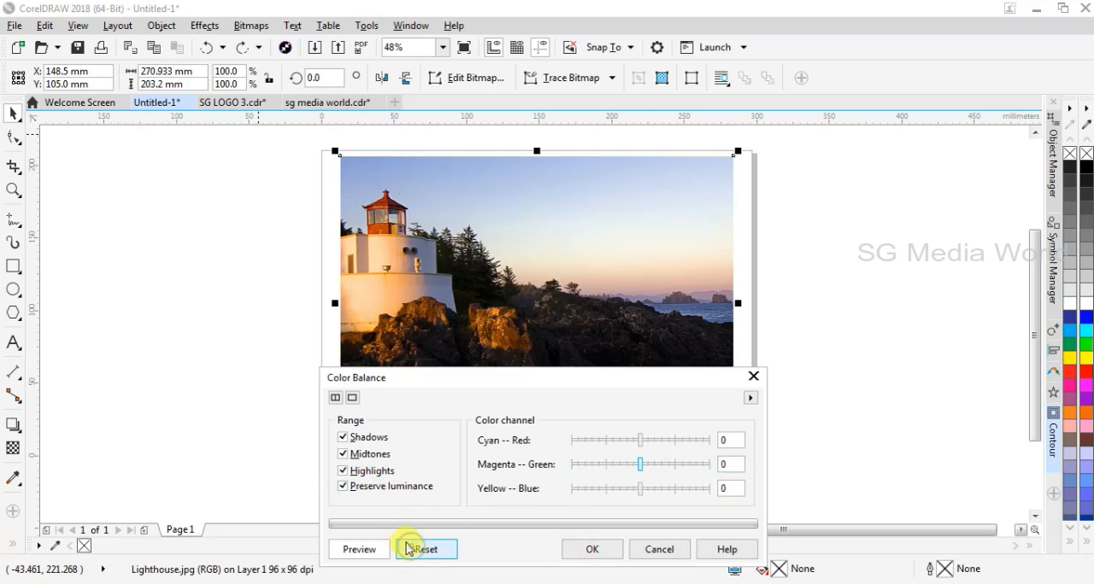
click(343, 458)
click(344, 437)
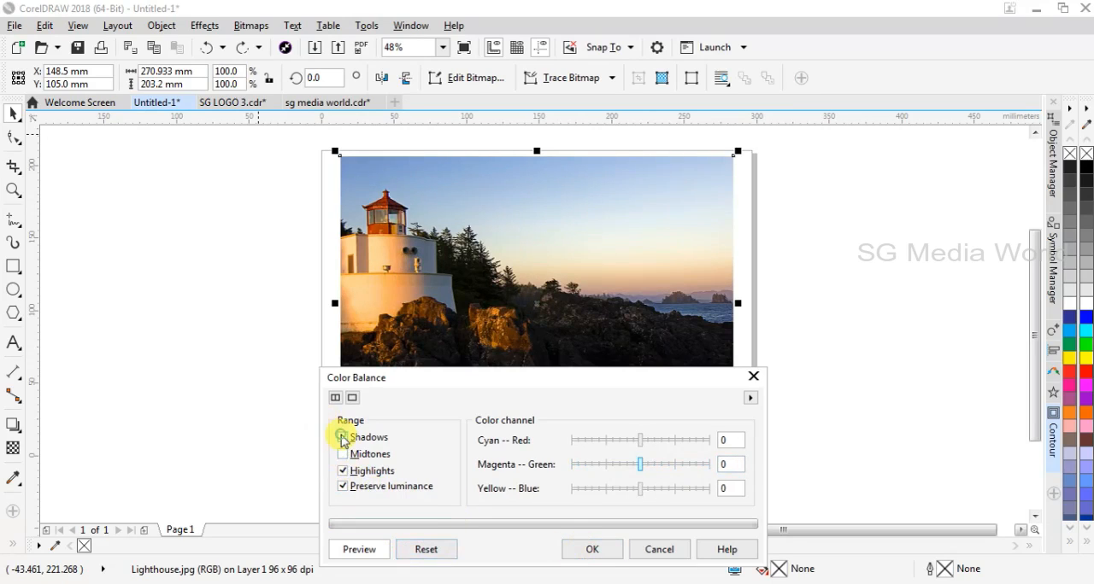
click(343, 487)
For the highlights, set Cyan–Red to 13, Magenta–Green to 18 and Yellow–Blue to 25, and preview the result.
drag(649, 442, 651, 445)
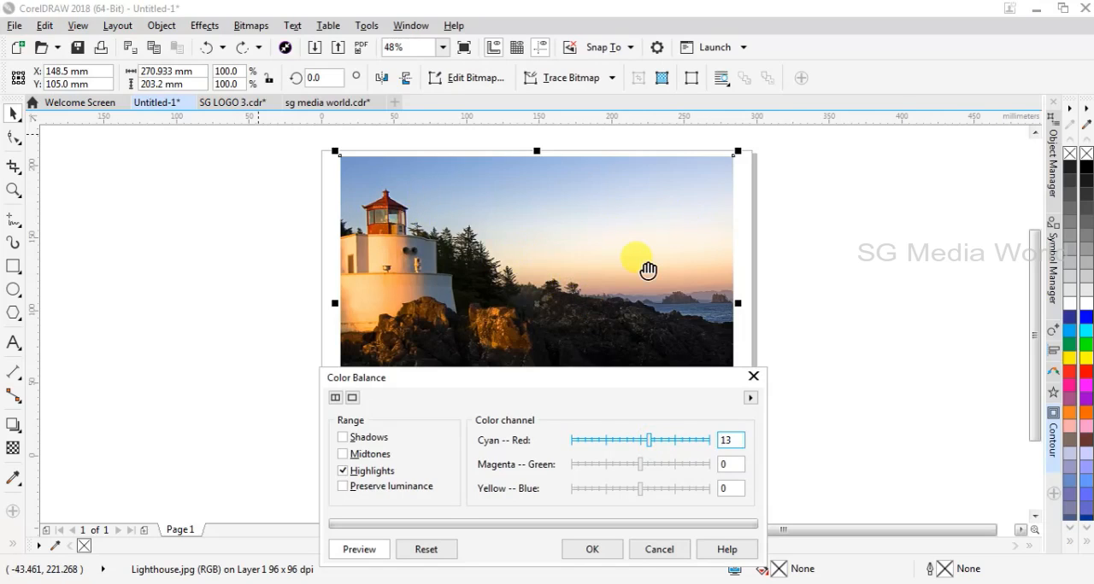
click(655, 472)
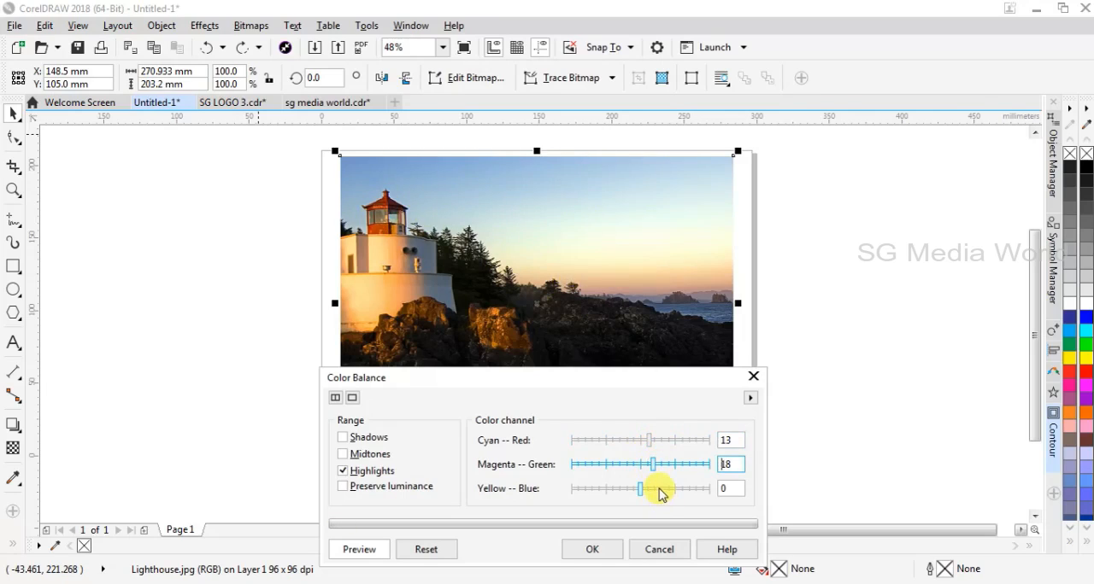
click(659, 491)
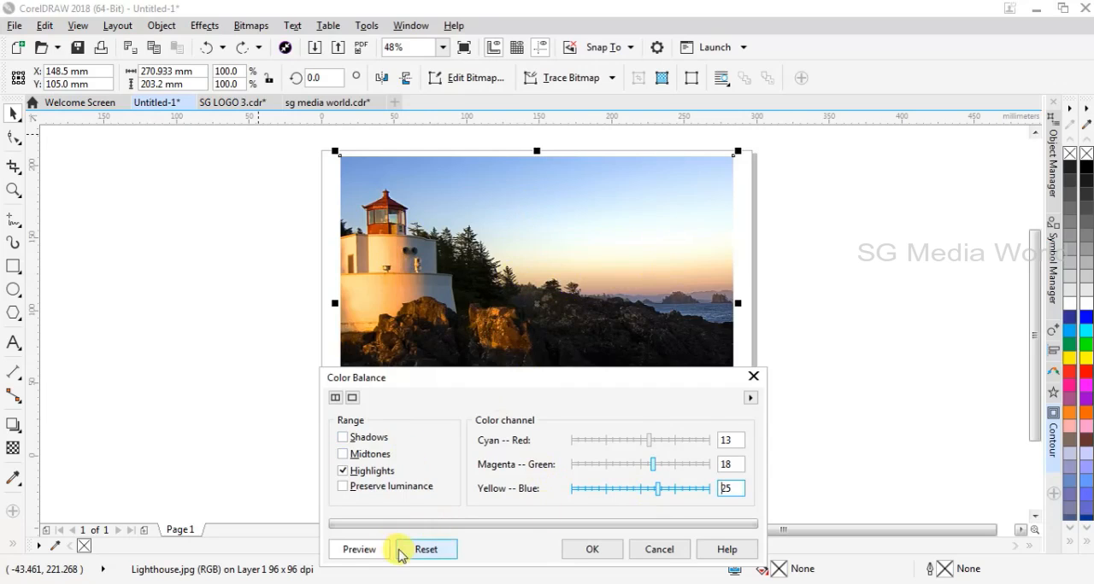
click(364, 552)
click(366, 551)
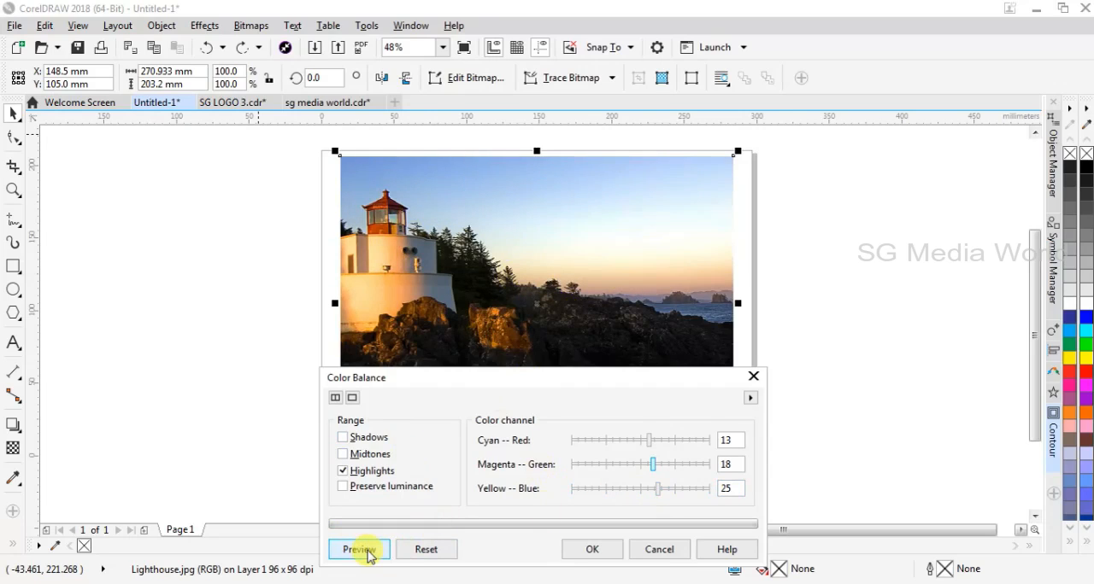
Reset the color balance settings and exclude Shadows, Midtones and Highlights, keeping only Preserve luminance on.
click(422, 552)
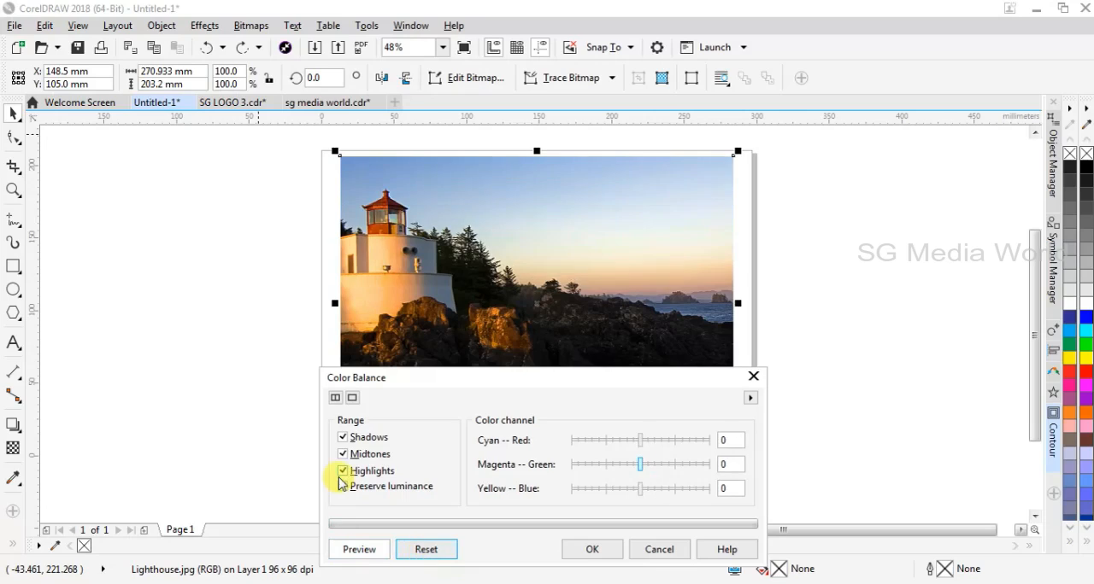
click(343, 486)
click(342, 471)
click(343, 454)
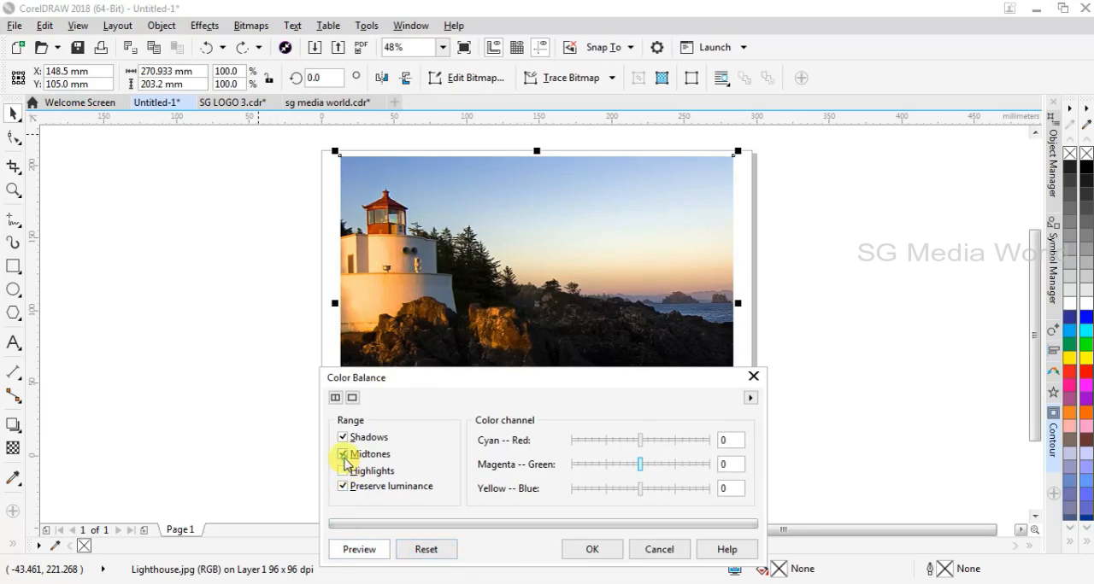
click(343, 439)
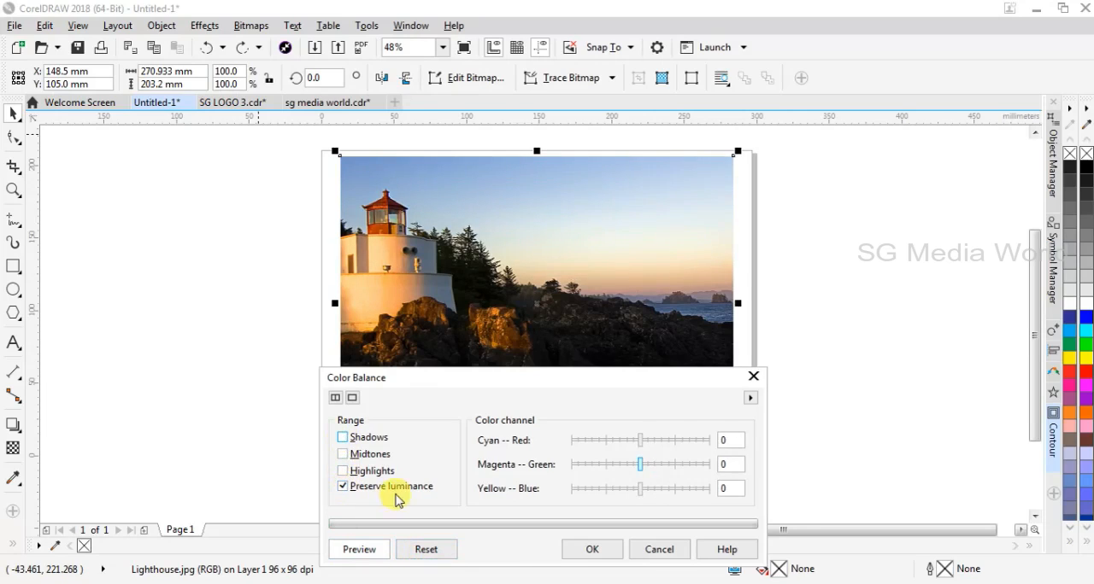
Try Cyan–Red -20, Magenta–Green 40 and Yellow–Blue -6 with only Preserve luminance on, and discard the color balance adjustment.
drag(639, 466, 652, 468)
click(653, 441)
click(626, 440)
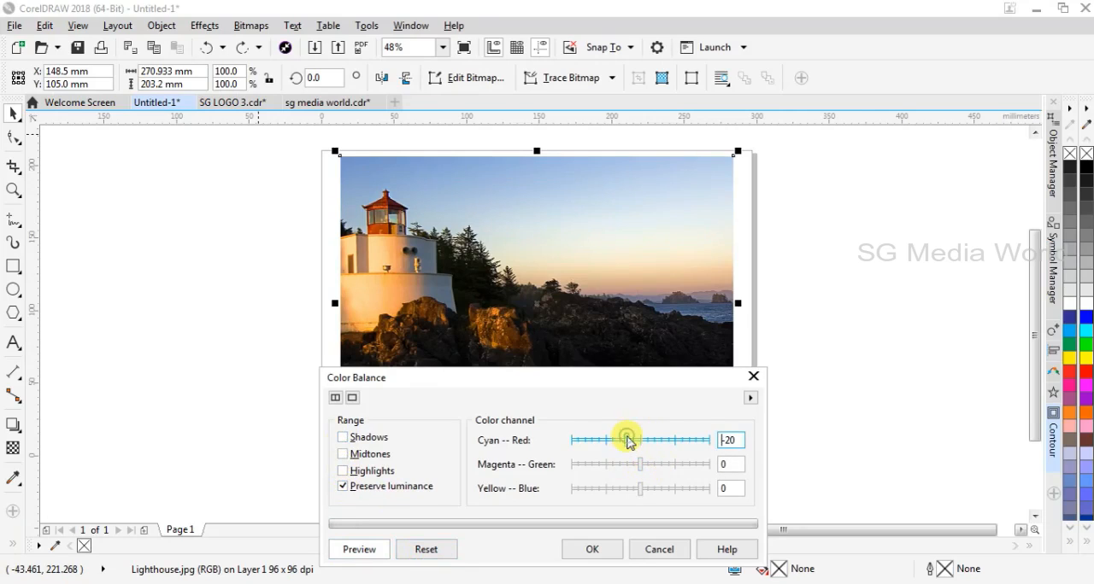
click(670, 466)
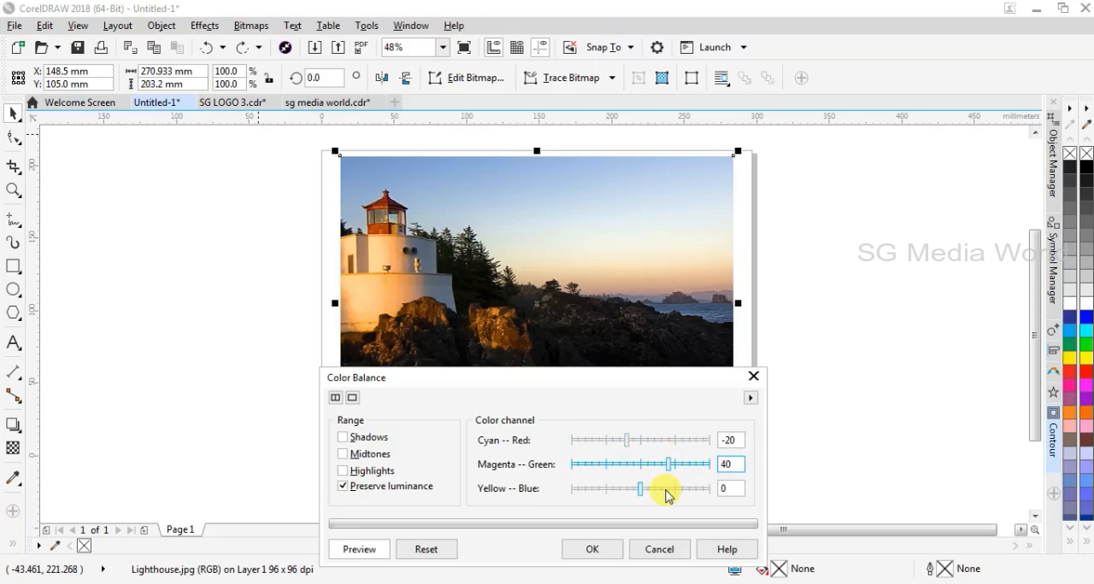
drag(665, 488, 636, 489)
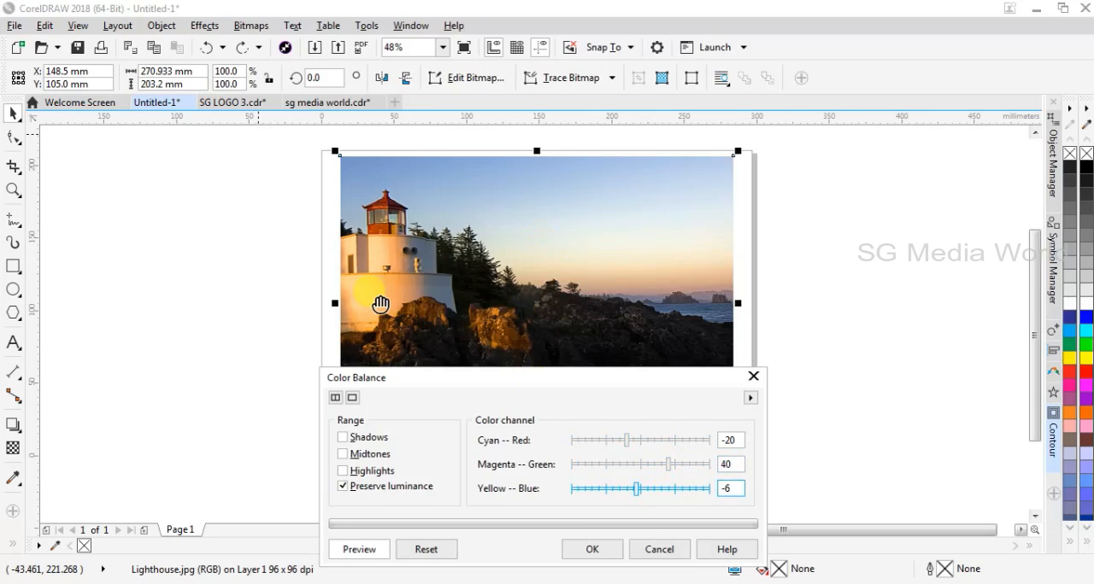
click(419, 550)
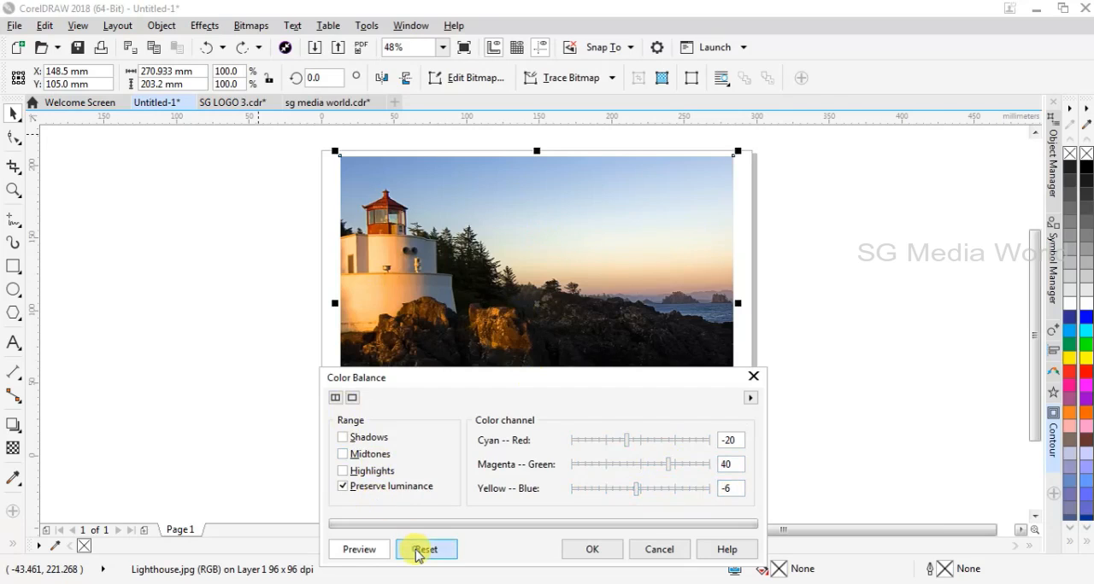
click(671, 551)
Open the Gamma adjustment for the lighthouse photo and try gamma values of 1.60, 2.25, 0.98 and 2.42.
click(219, 25)
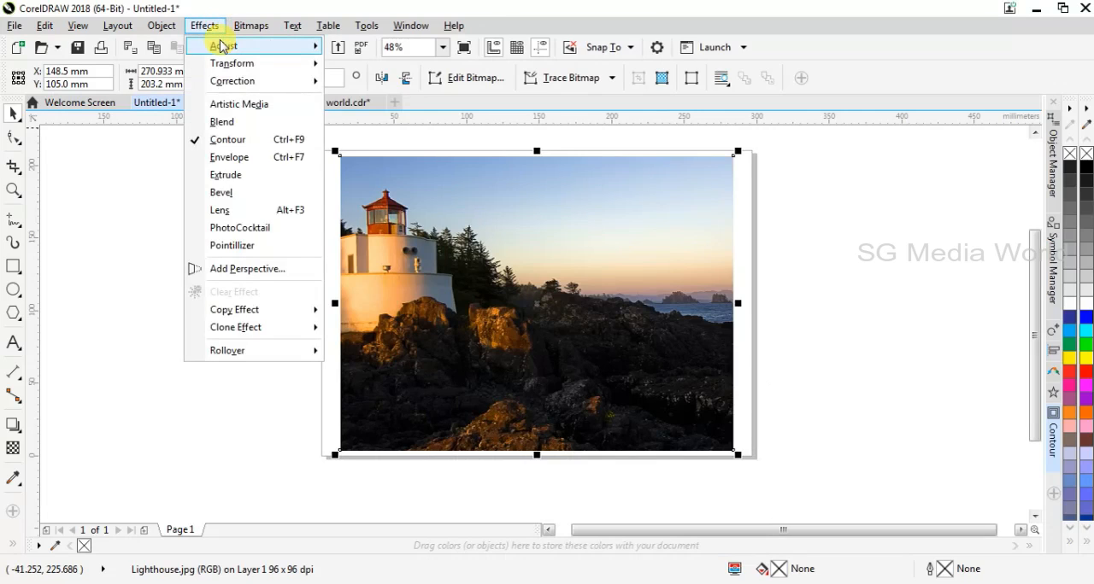
mouse_move(222, 45)
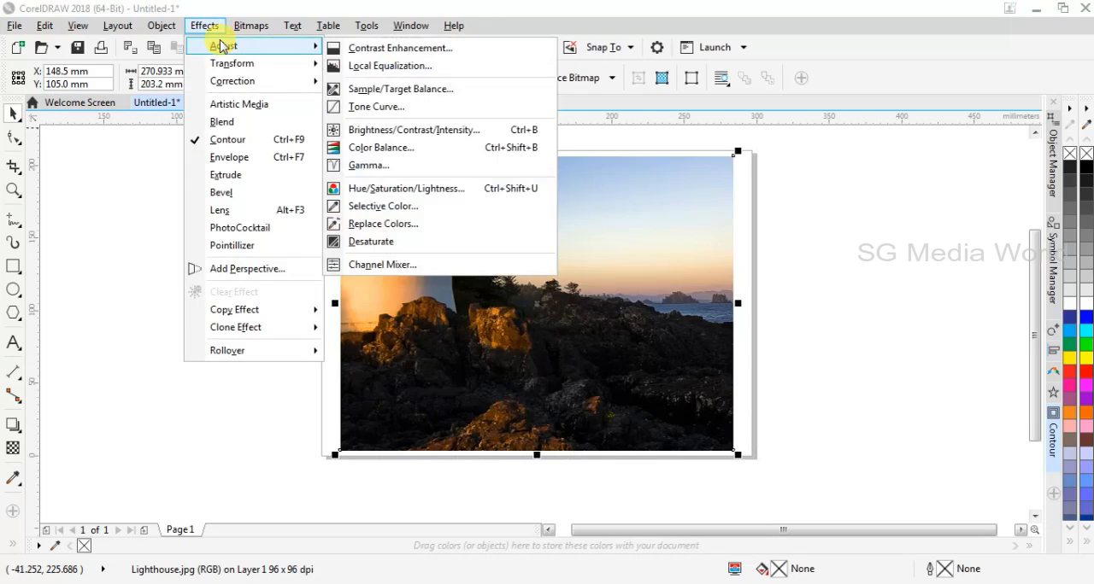
click(408, 165)
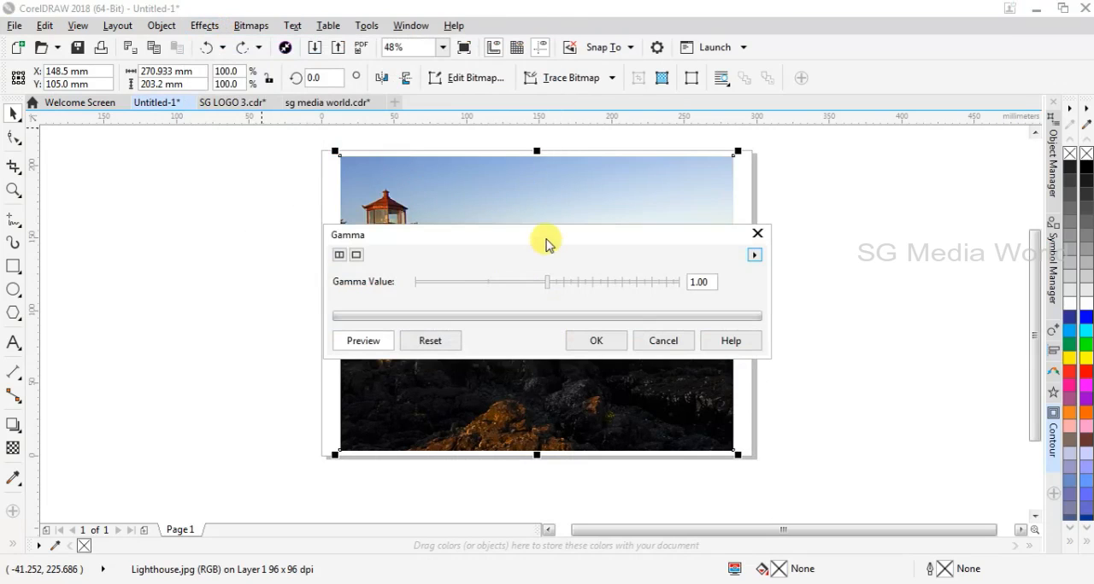
drag(542, 237, 709, 157)
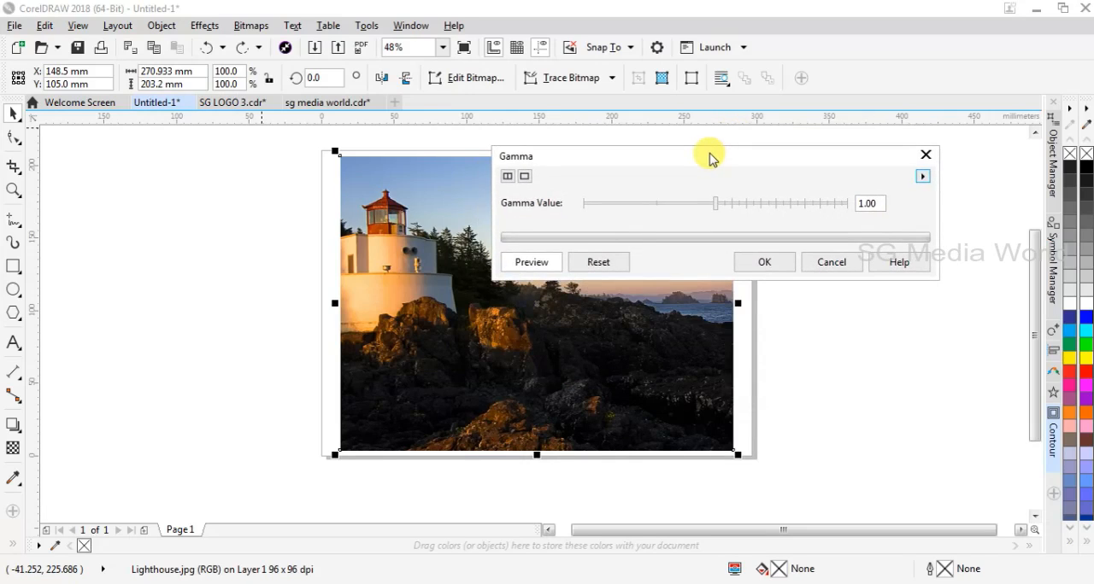
mouse_move(725, 205)
mouse_down()
mouse_move(708, 196)
mouse_move(725, 208)
mouse_up()
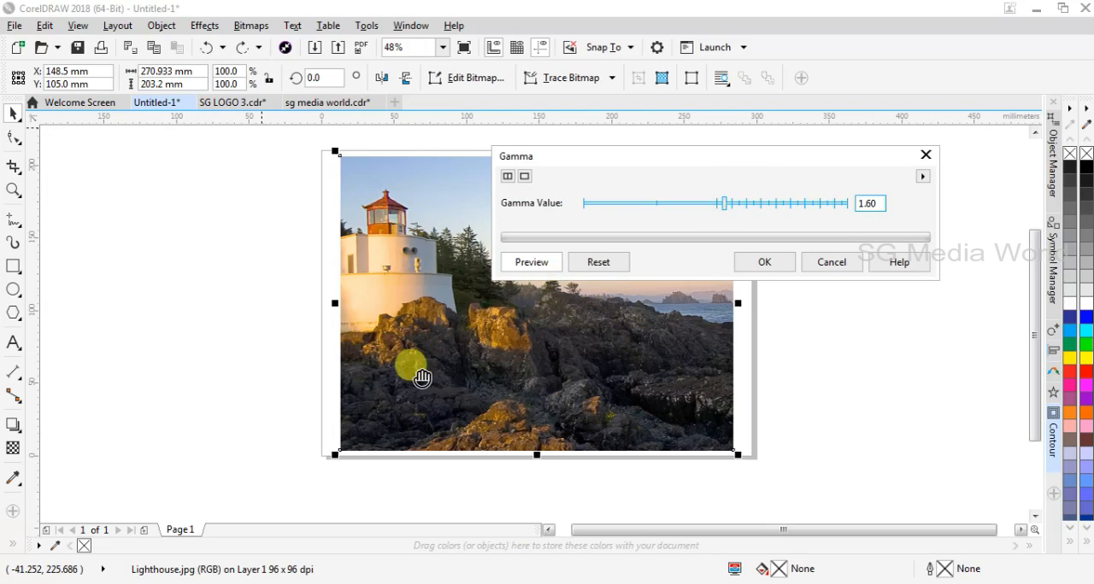
click(736, 209)
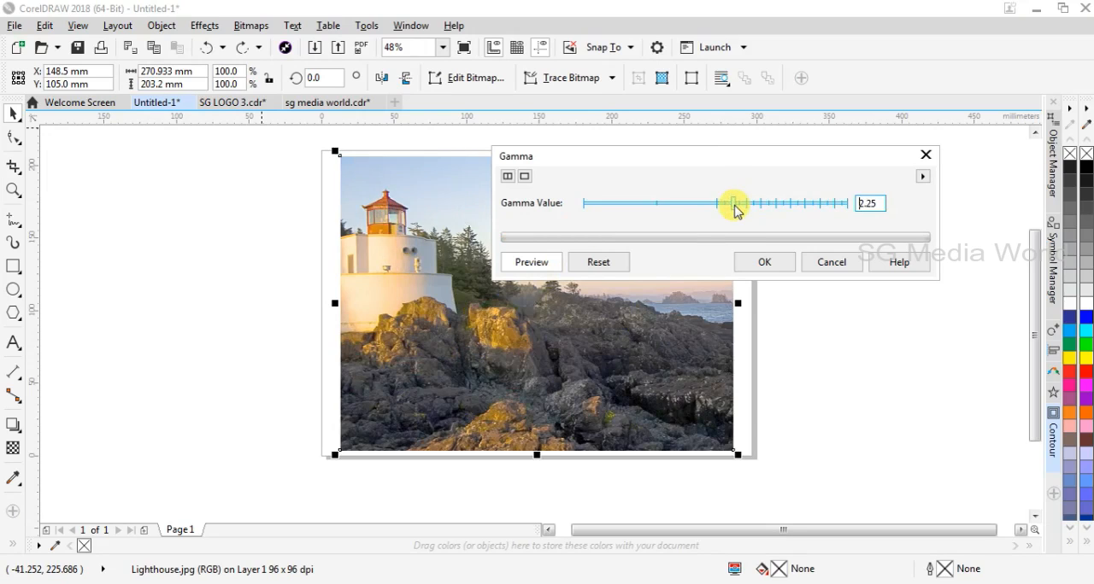
click(710, 204)
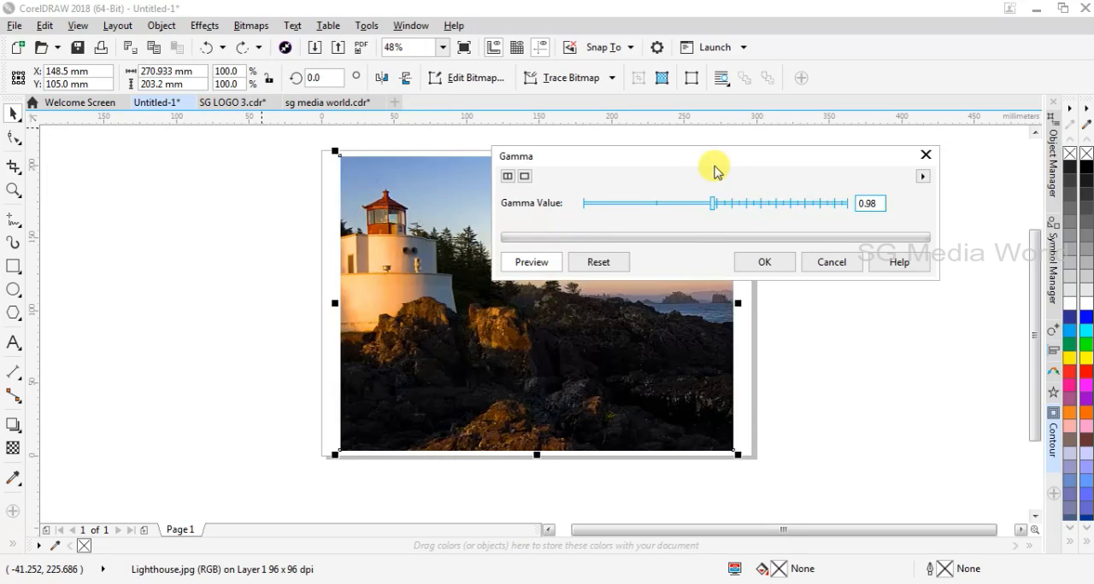
click(736, 205)
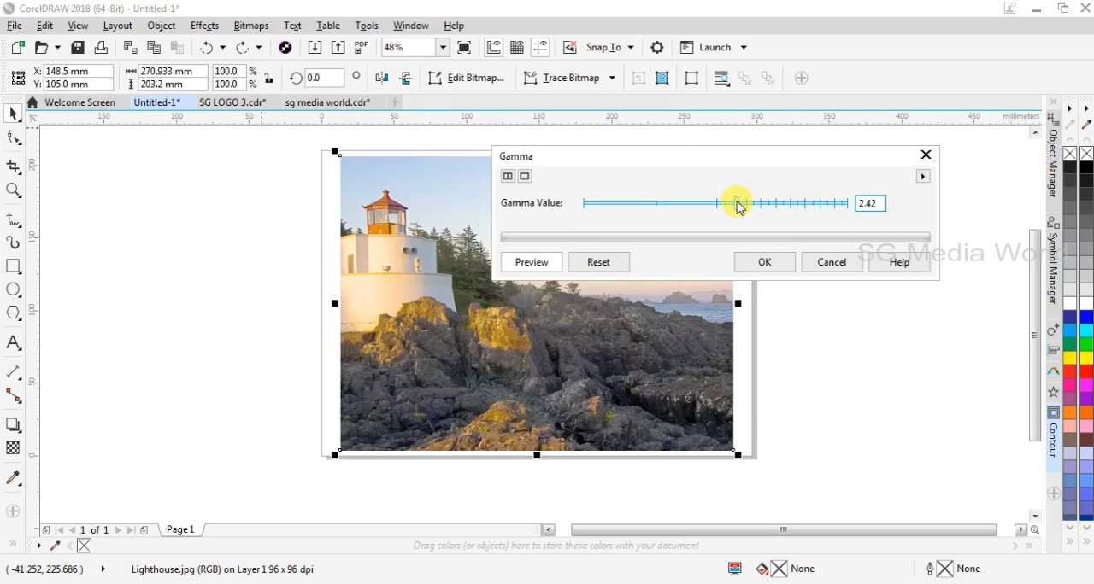
Move the Gamma dialog off the photo and try gamma values of 2.91 and 2.15.
drag(682, 152, 737, 110)
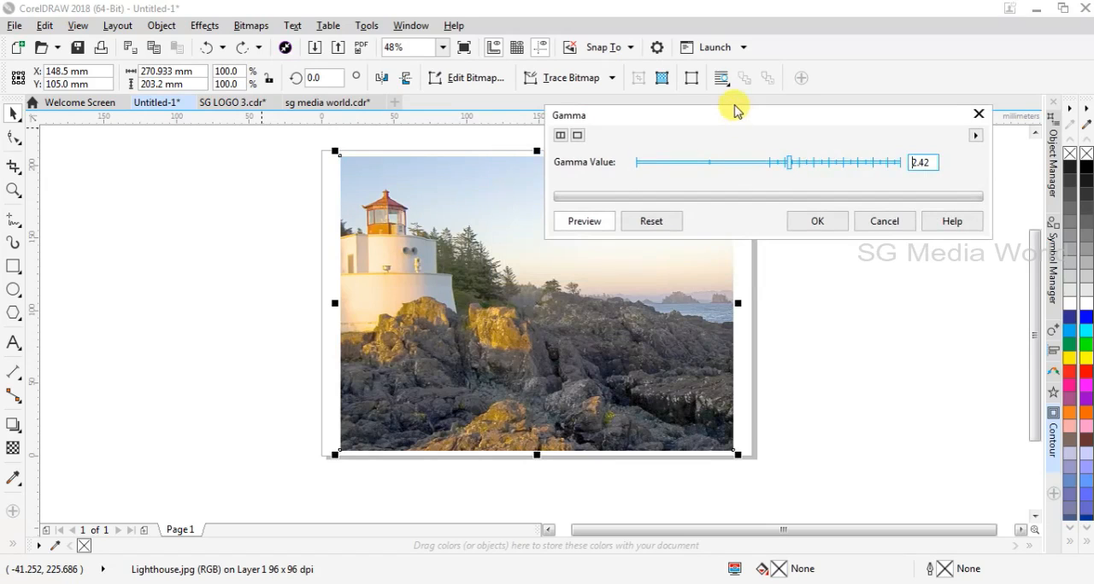
click(797, 171)
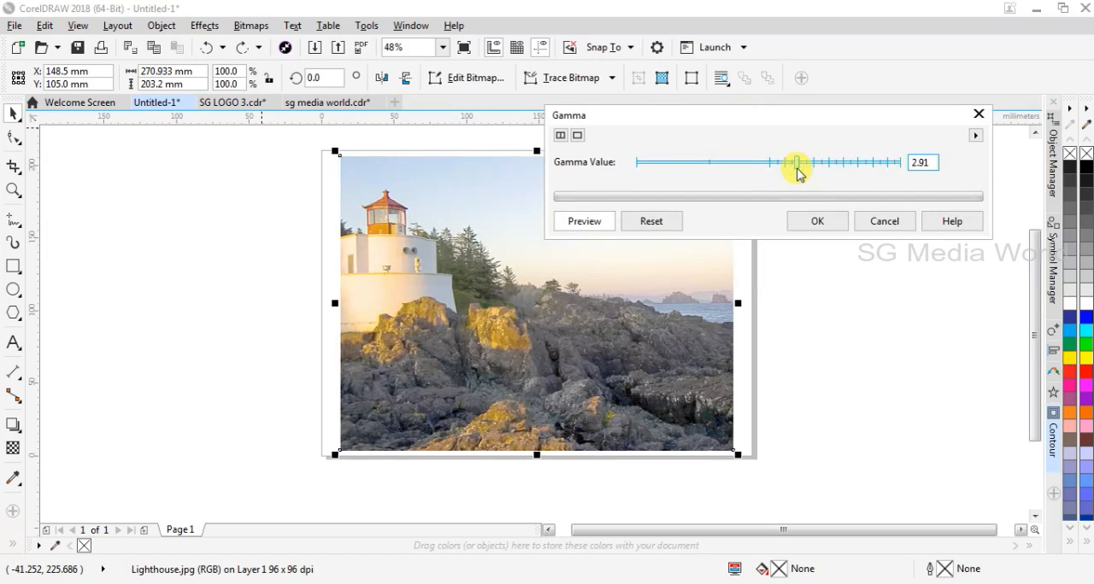
drag(797, 171, 785, 166)
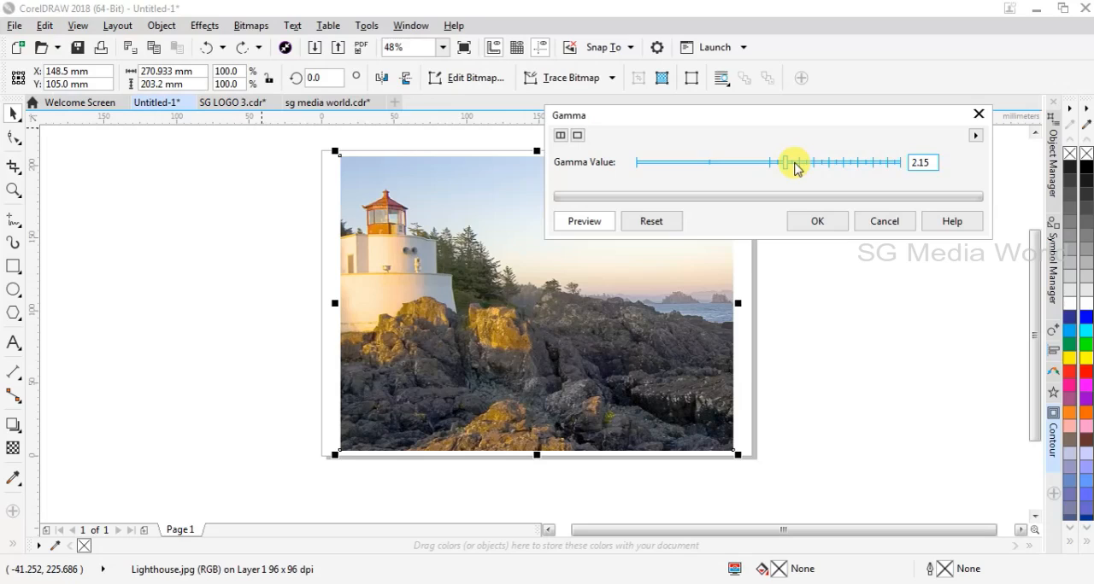
Reset the gamma, try a value of 2.25 and discard the adjustment.
click(649, 229)
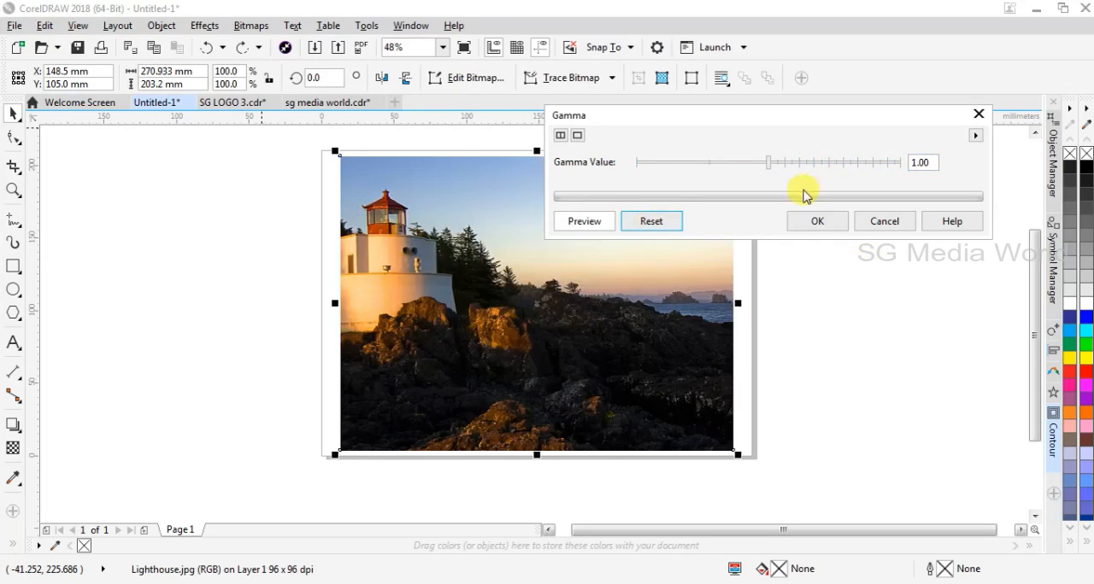
drag(789, 166, 803, 168)
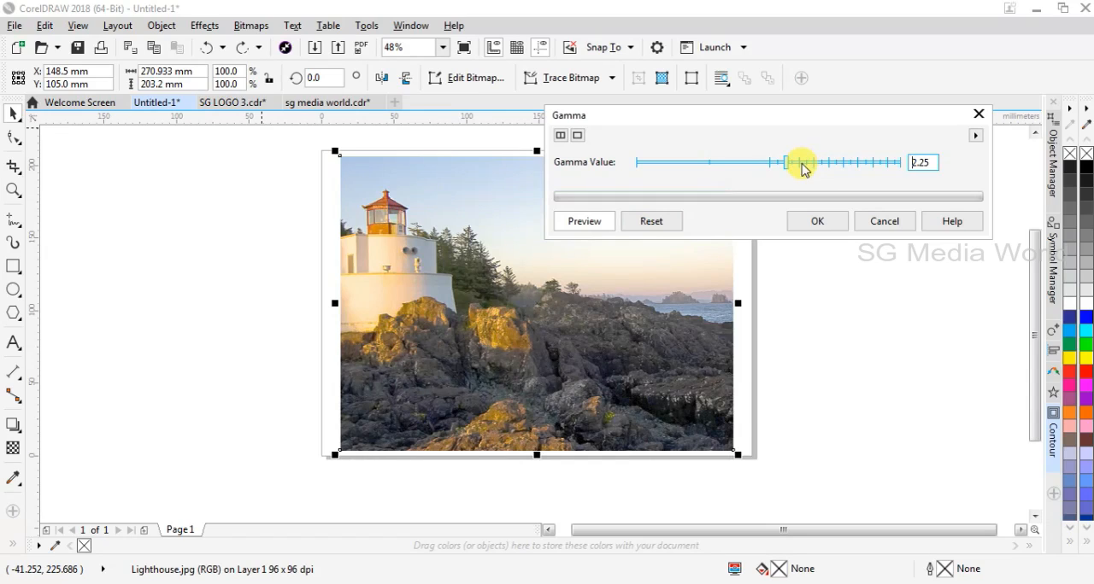
click(880, 224)
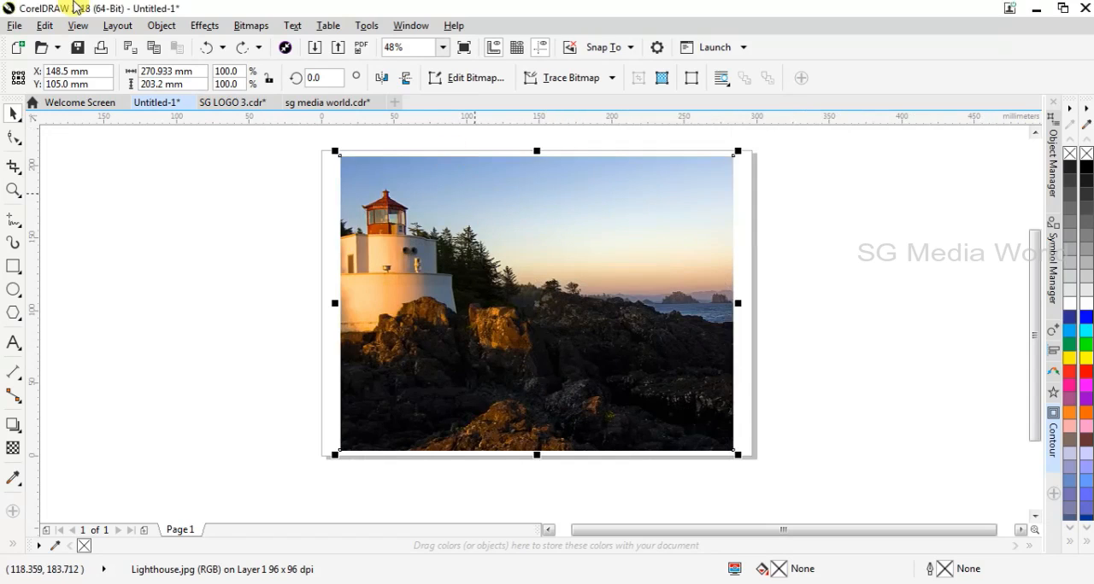
Open the Hue/Saturation/Lightness adjustment for the lighthouse photo, move its dialog aside and switch between color channels, ending on Master.
click(212, 25)
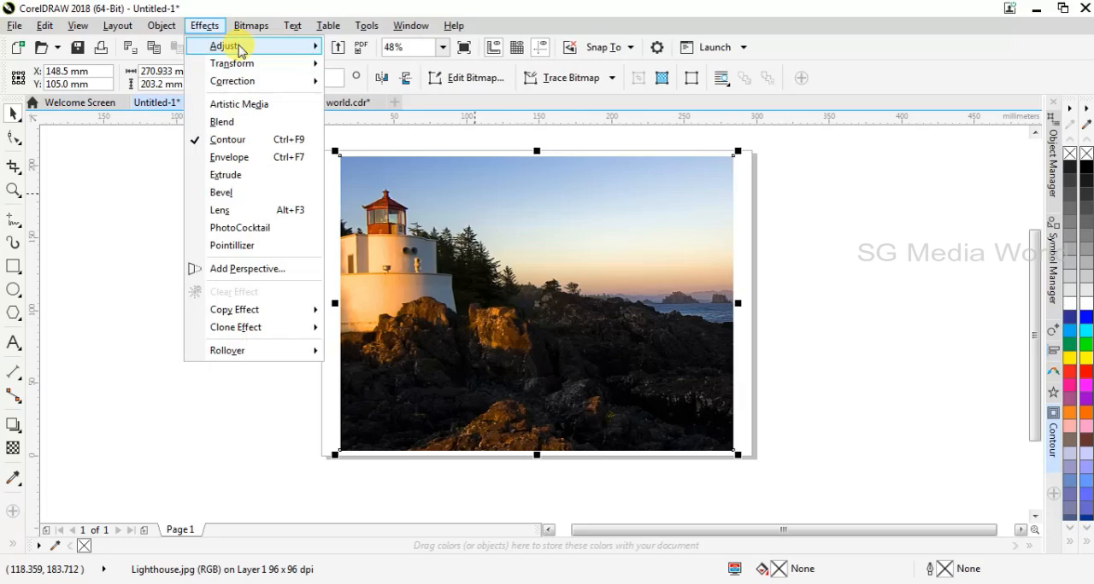
mouse_move(238, 49)
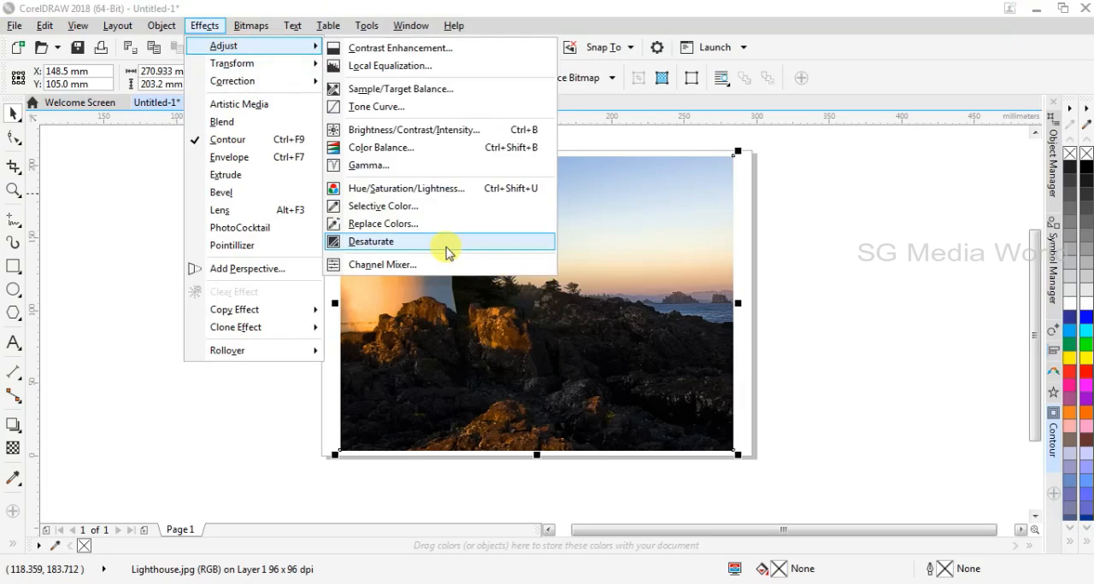
click(451, 195)
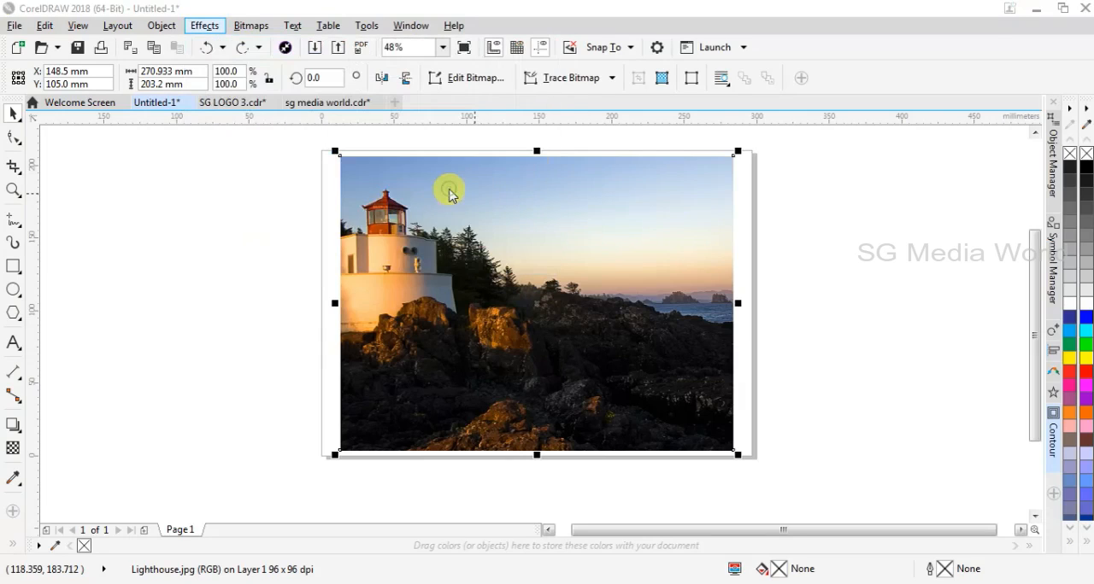
drag(521, 177, 696, 177)
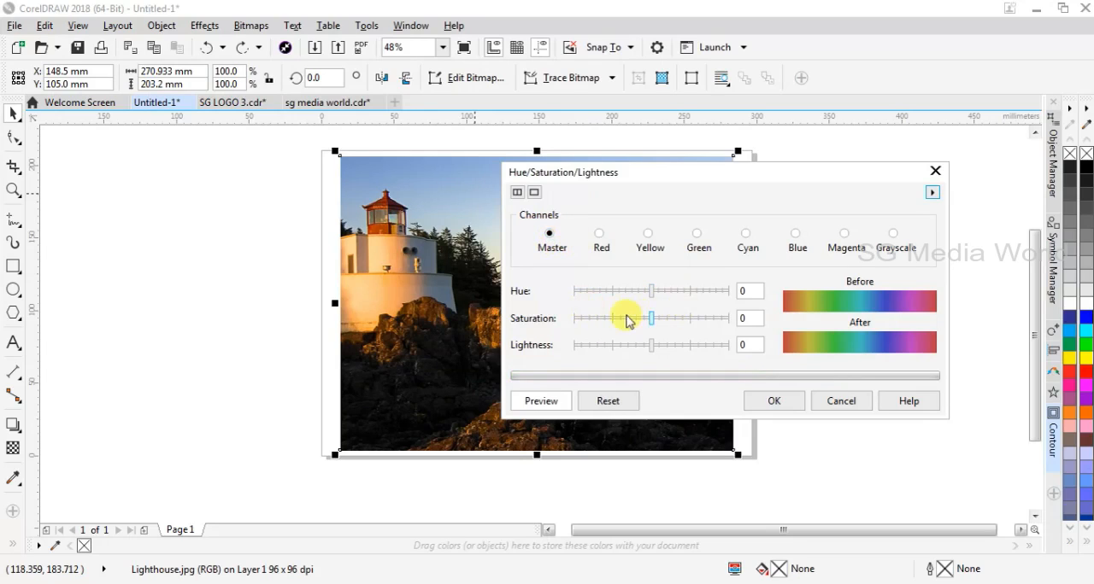
click(647, 236)
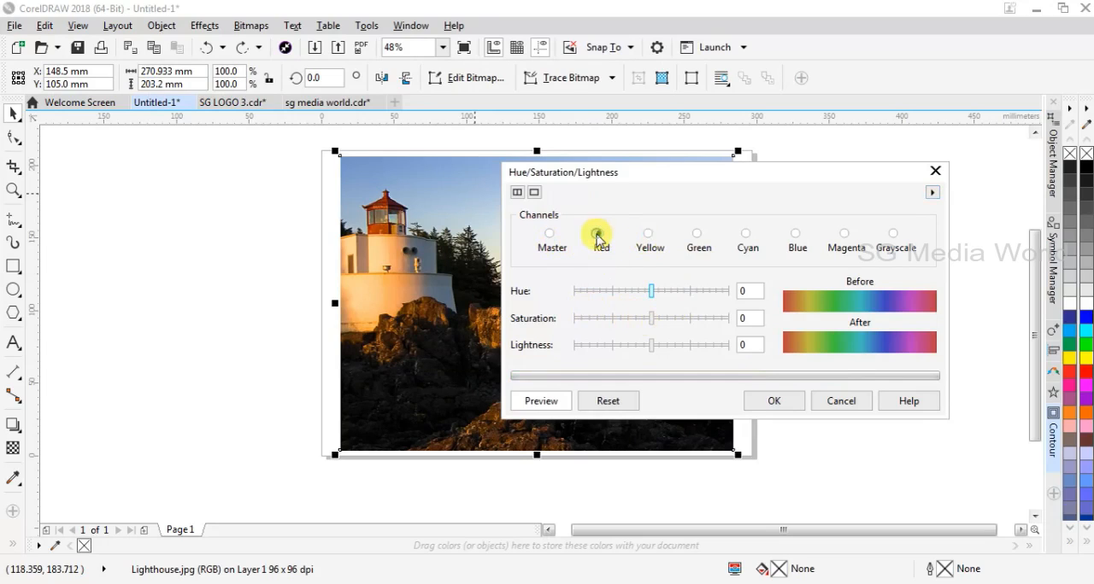
click(549, 236)
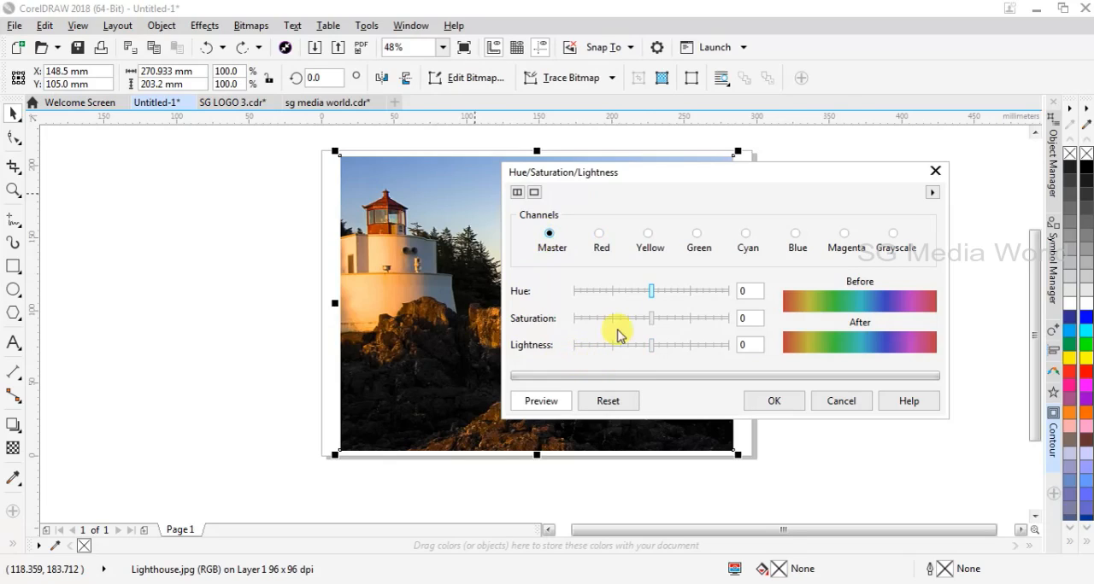
Try Master hue values of 17, -9 and -2, moving the dialog further off the photo to compare.
click(658, 292)
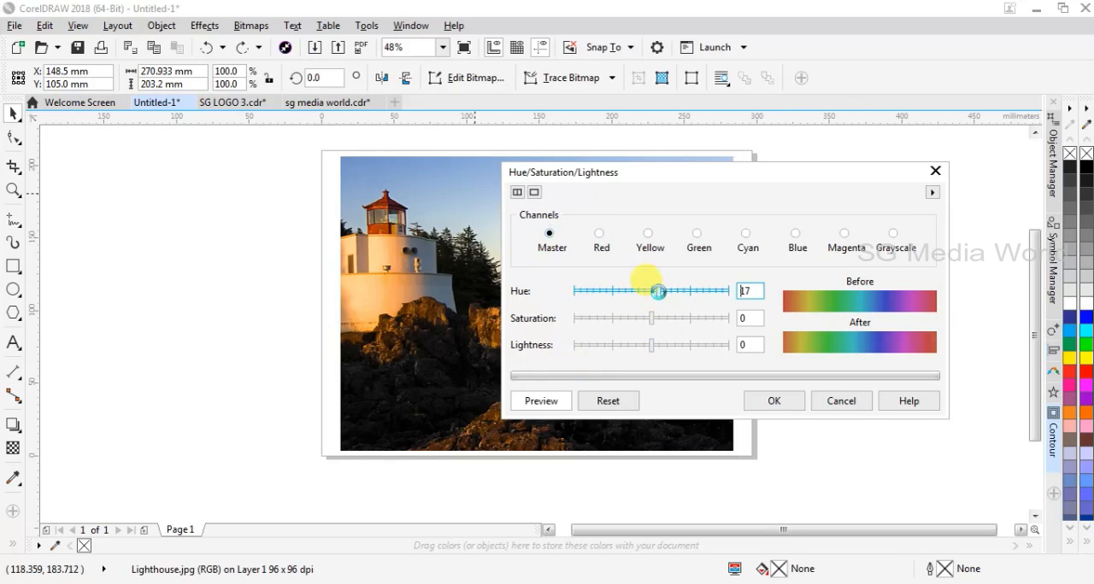
drag(671, 177, 764, 151)
click(744, 269)
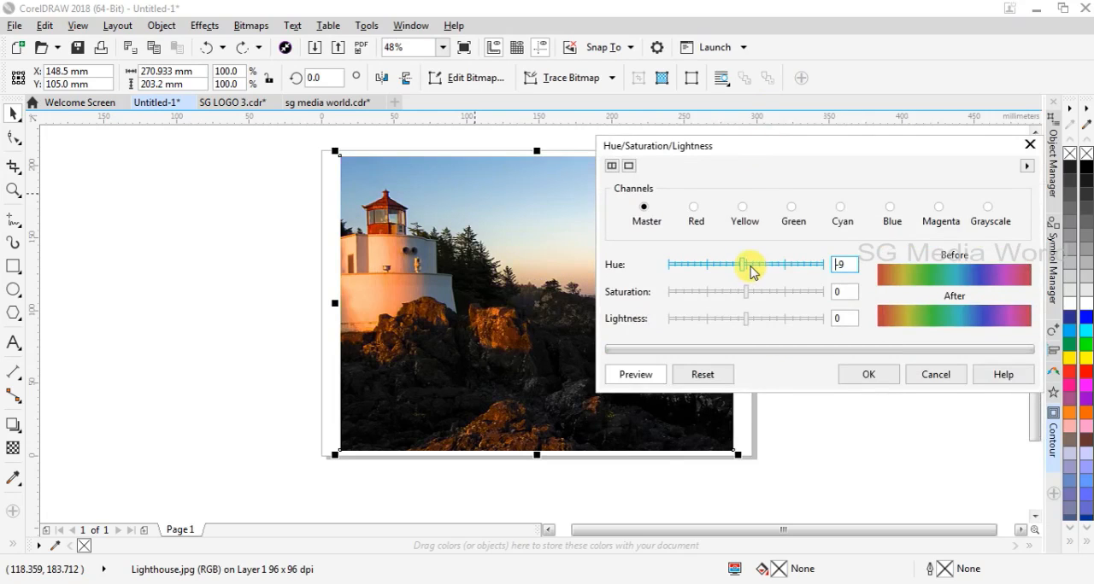
click(745, 268)
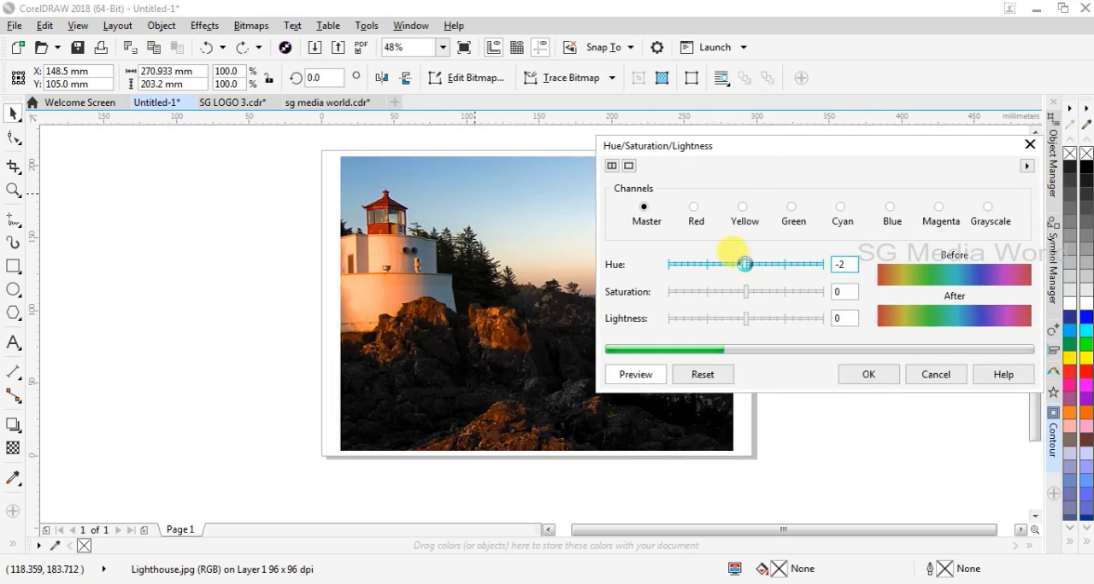
Try slightly raised and lowered Master saturation values, ending at -16.
click(750, 295)
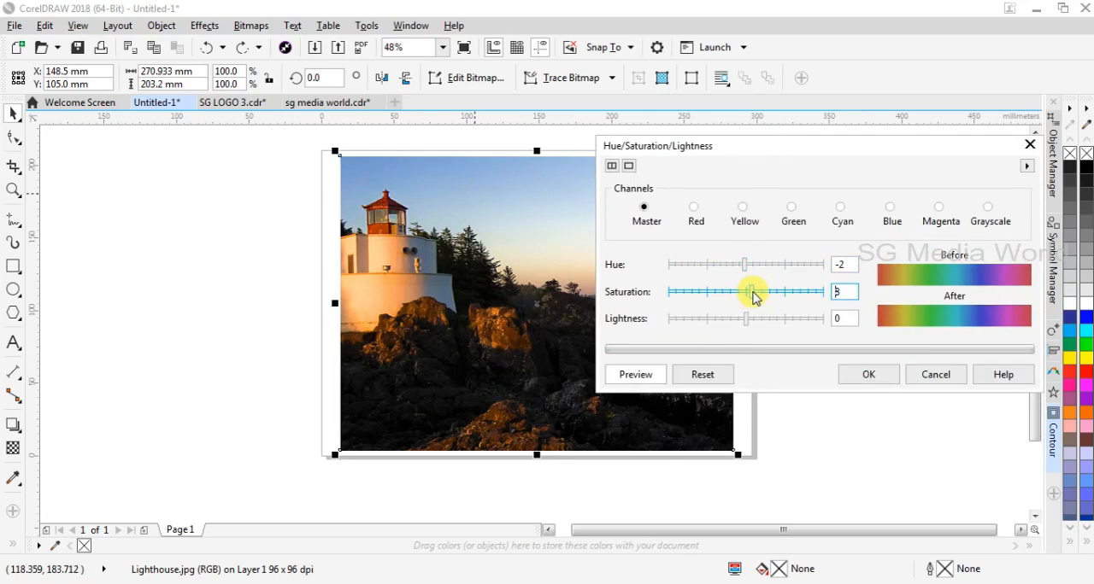
mouse_move(753, 296)
mouse_down()
mouse_move(762, 292)
mouse_move(745, 297)
mouse_up()
click(733, 299)
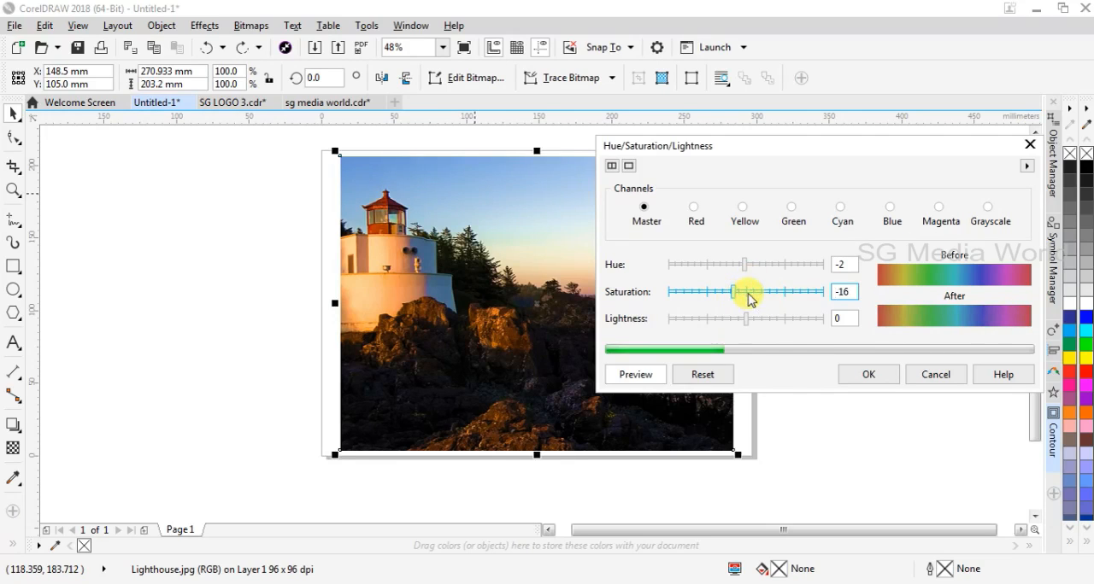
click(751, 296)
click(733, 295)
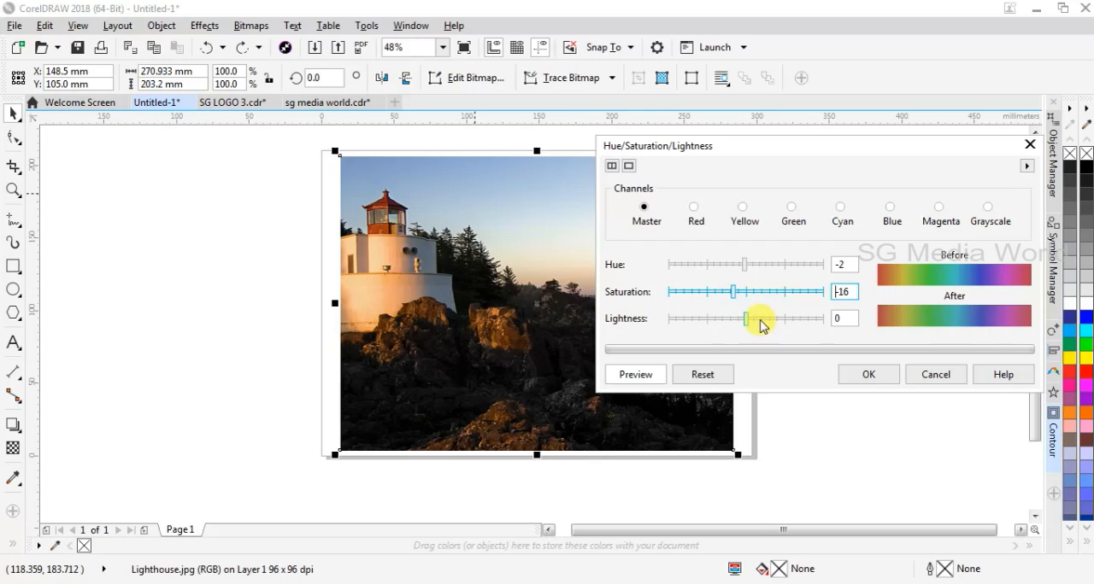
Try Master lightness values of 18, -1 and 16.
click(760, 319)
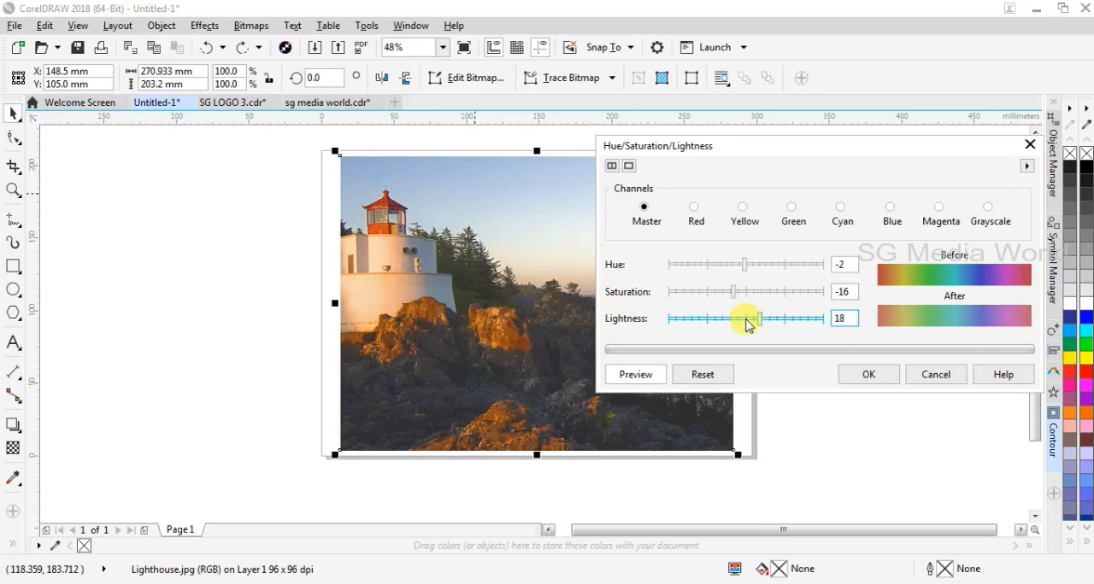
click(746, 321)
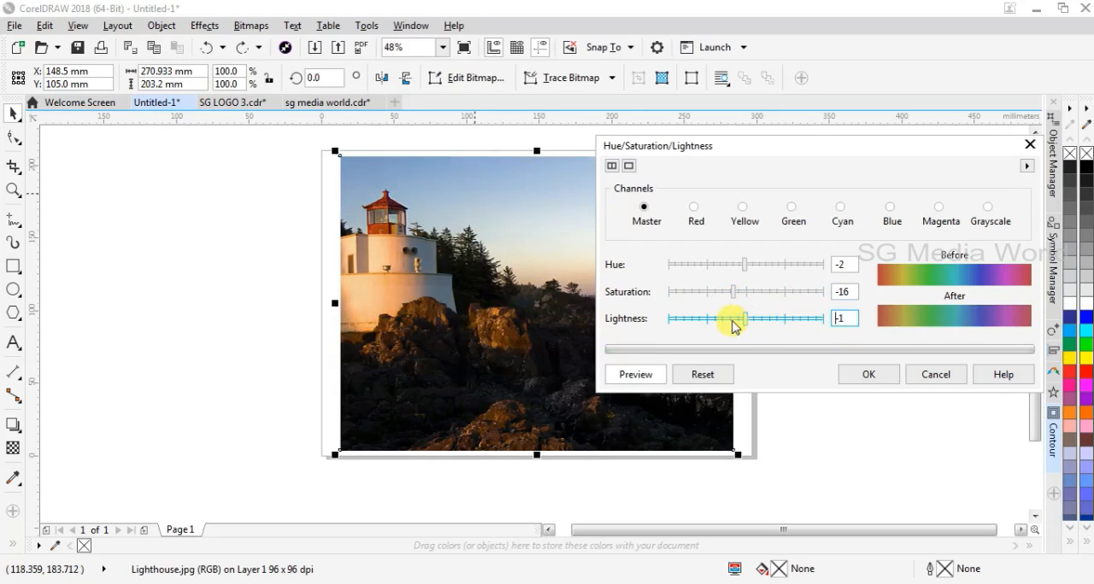
click(731, 321)
click(758, 318)
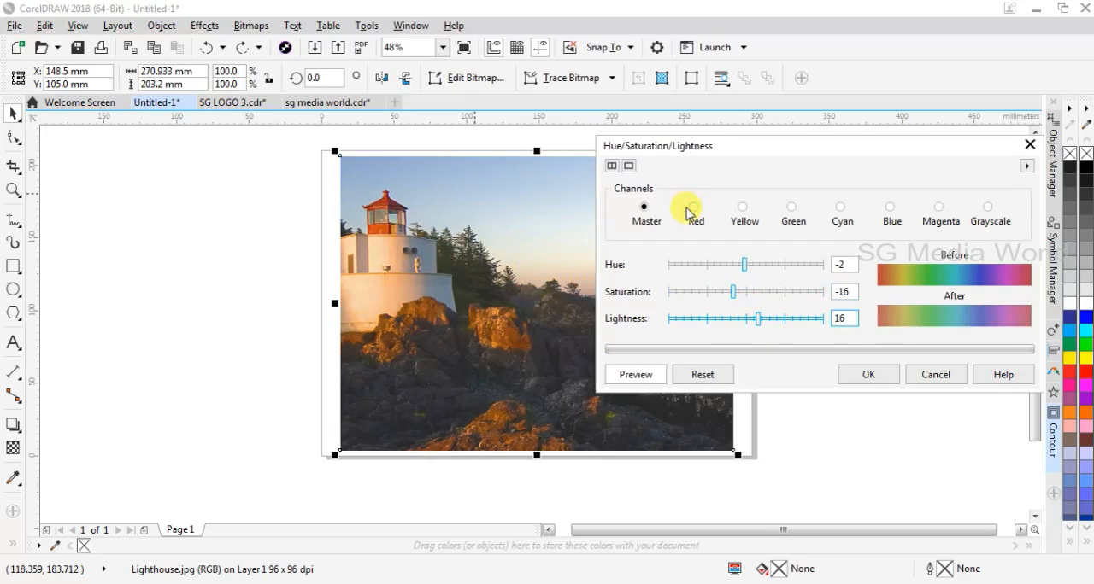
Reset the adjustment and try hue -45, saturation 16 and lightness 1 on the Red channel.
click(713, 386)
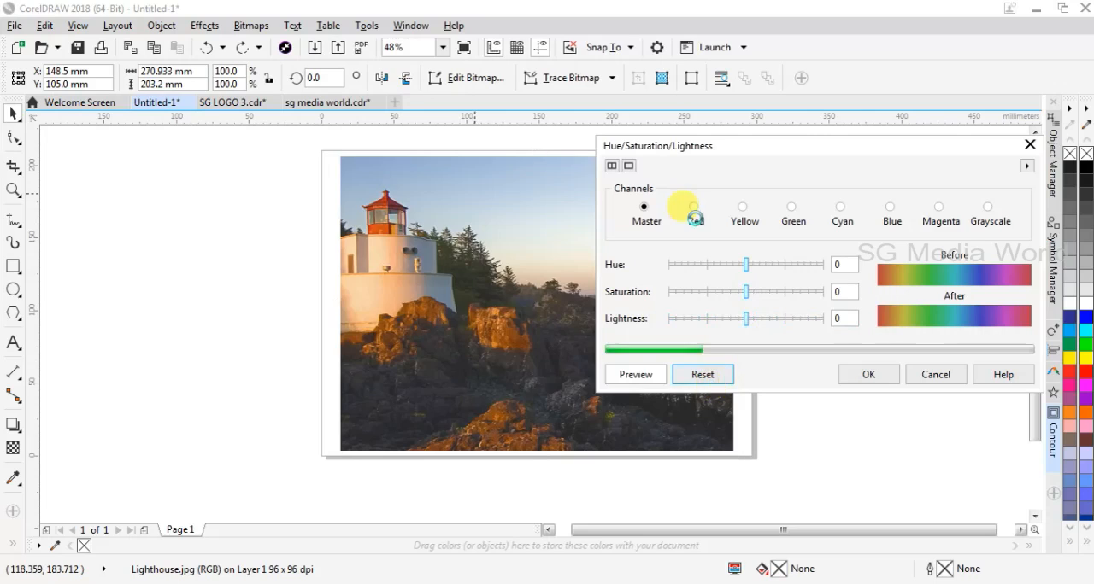
click(695, 212)
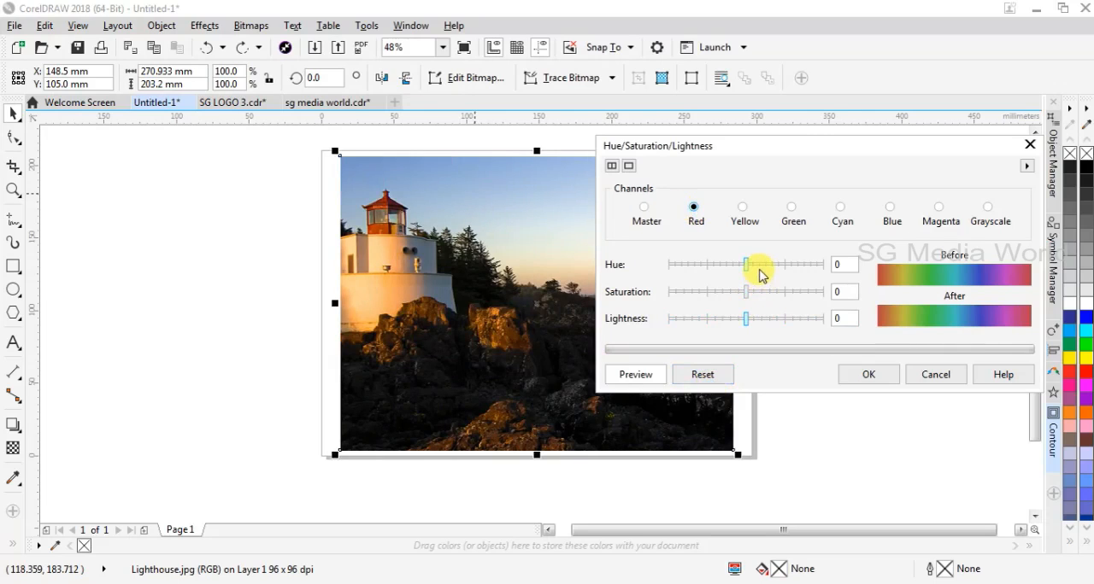
drag(744, 266, 760, 295)
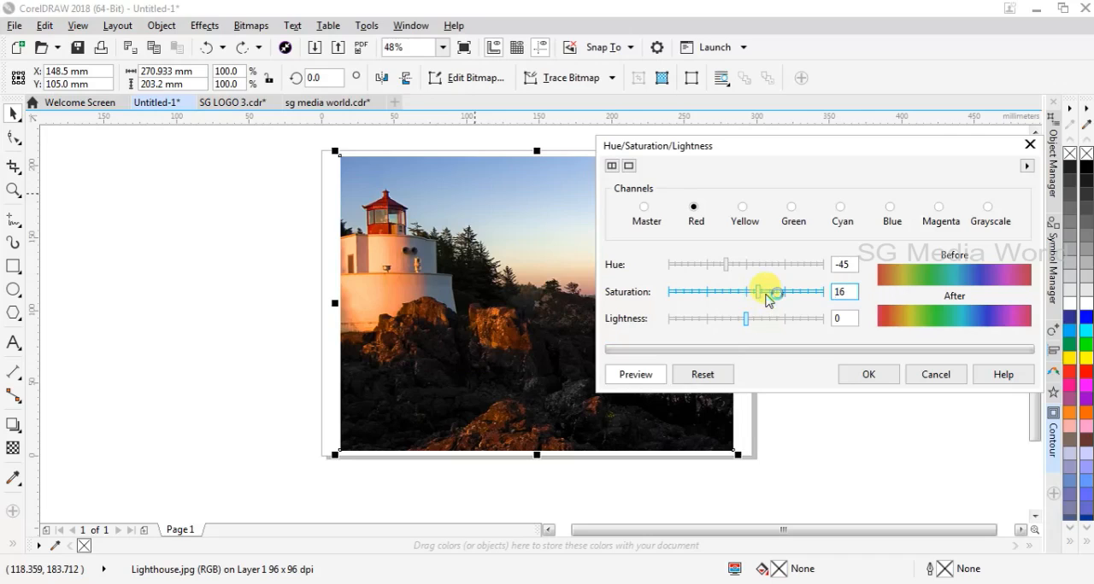
drag(739, 323, 752, 320)
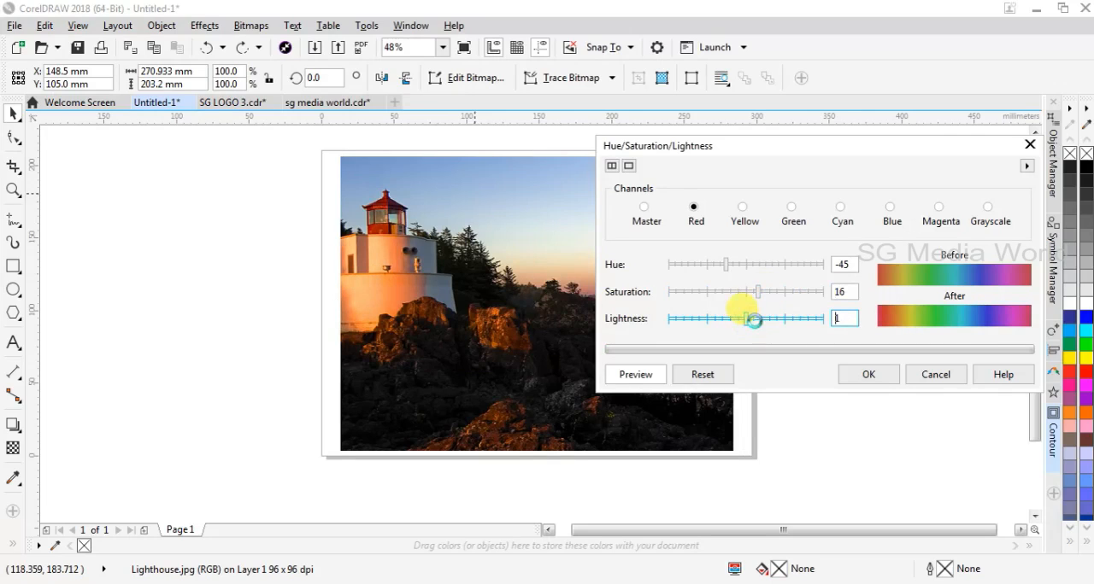
Try Red channel hue values of 4 and 28, saturation 28, and lightness values of -18, 27 and 21.
click(749, 265)
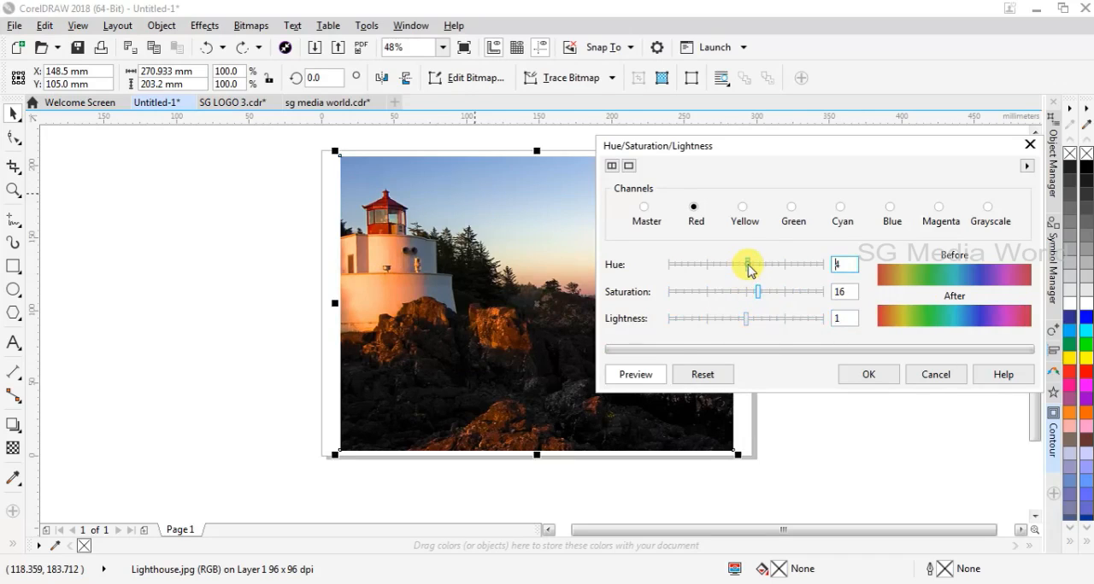
click(760, 265)
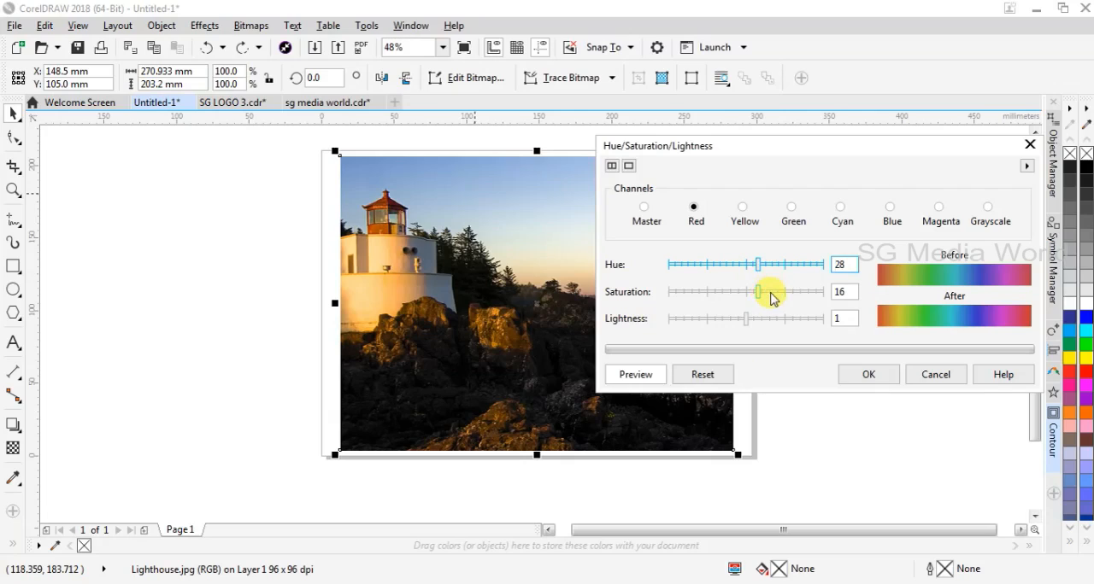
click(768, 293)
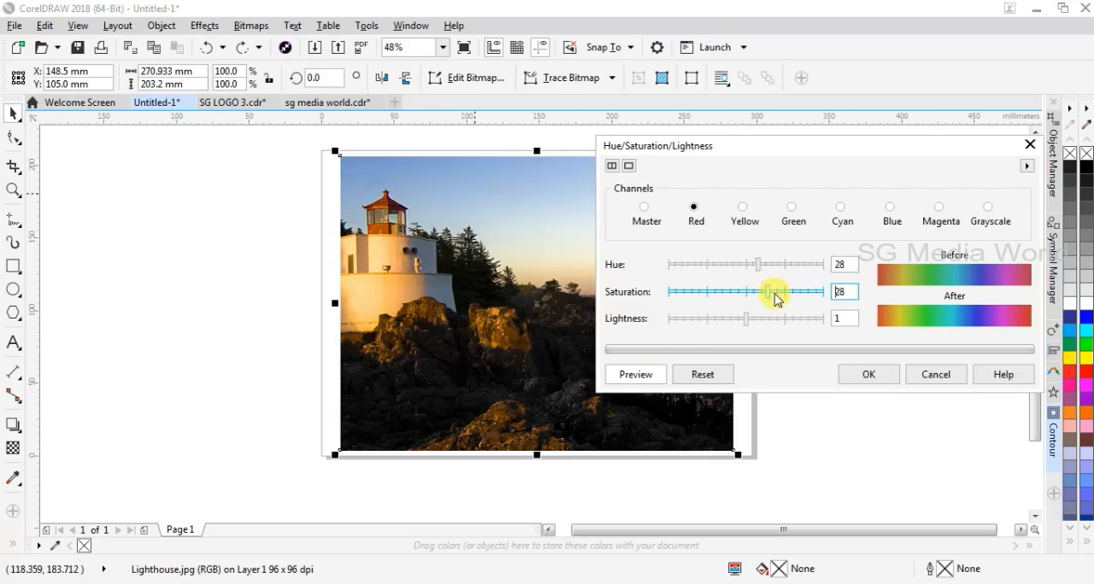
click(732, 319)
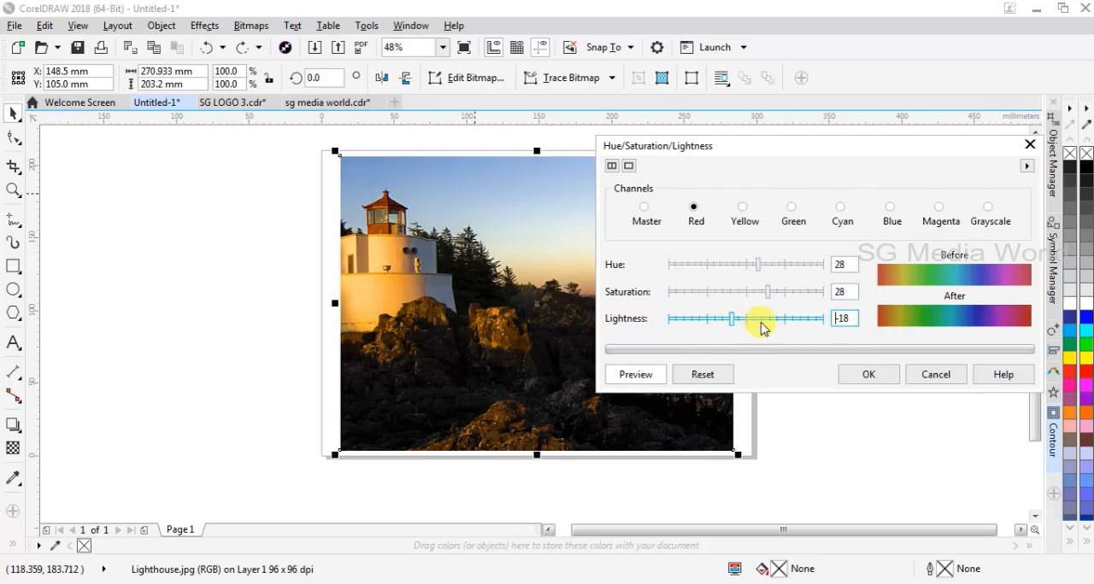
click(767, 322)
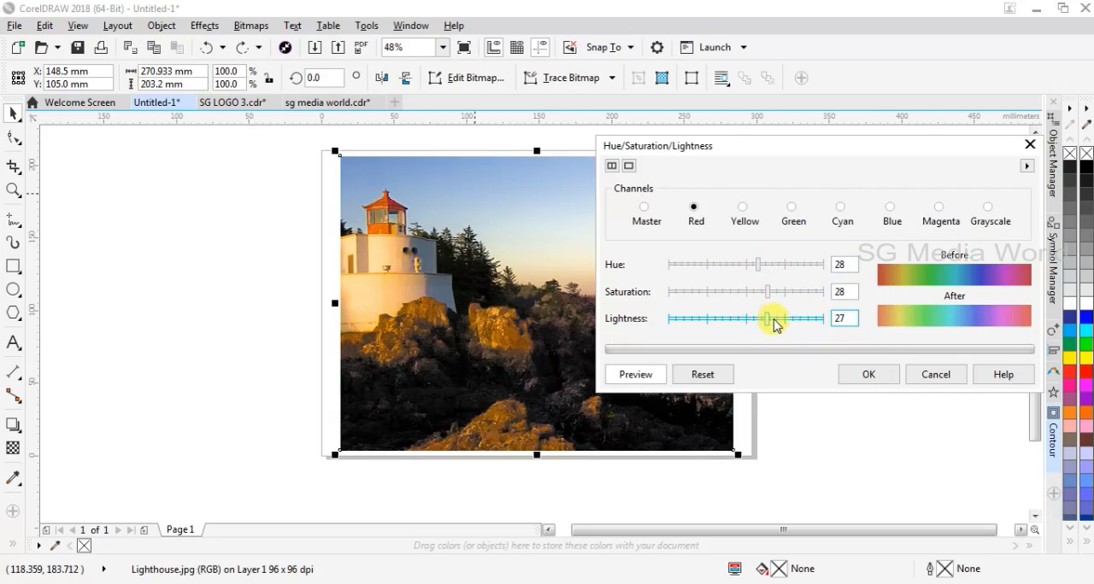
click(763, 321)
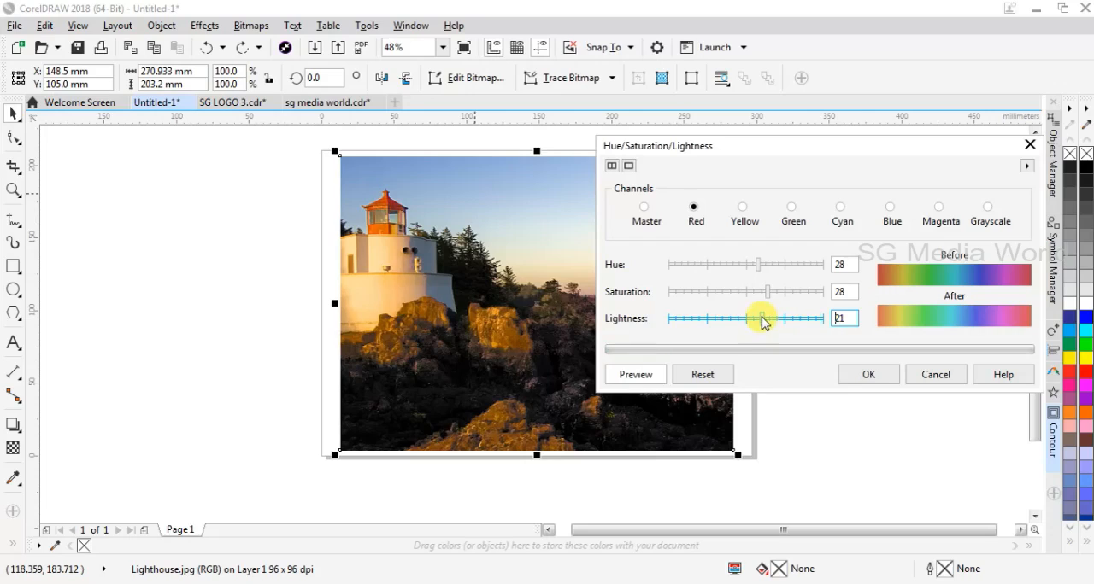
Try hue -32, saturation -9 and lightness values of -11 and 11 on the Yellow channel.
click(743, 208)
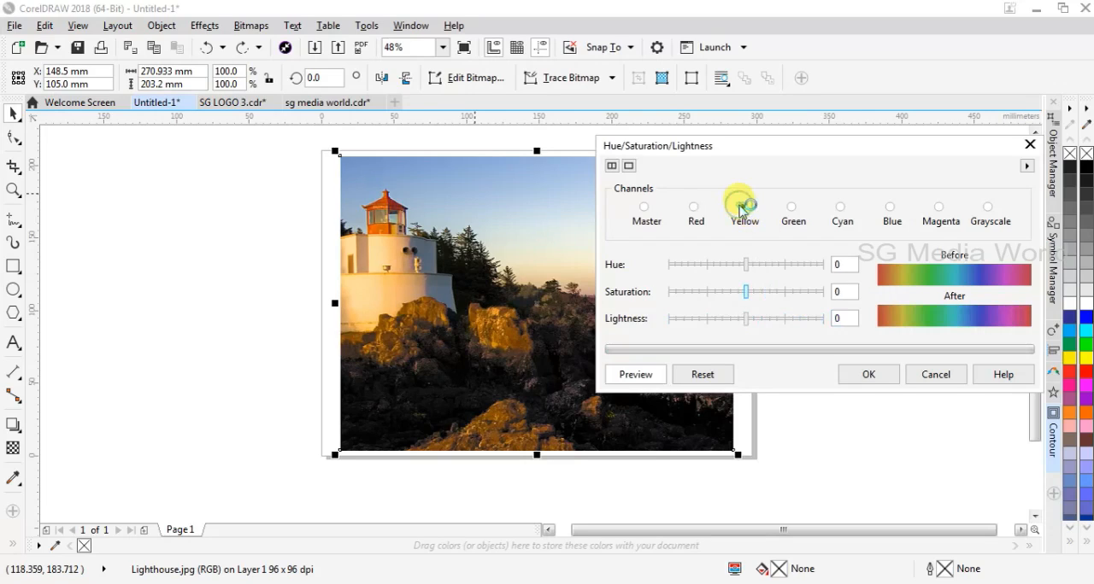
click(756, 266)
drag(743, 265, 732, 264)
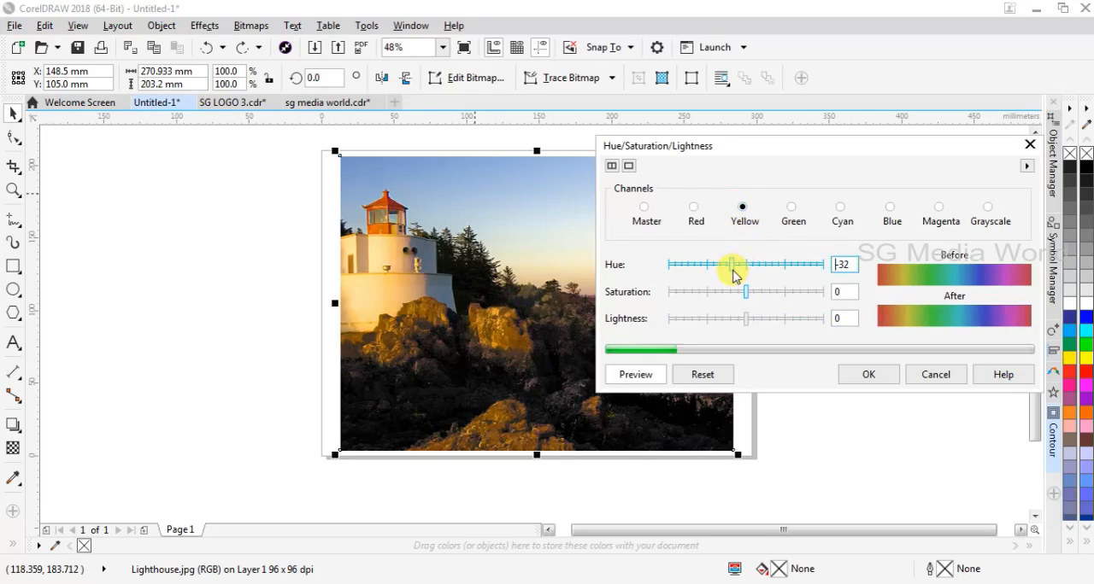
drag(744, 294, 739, 293)
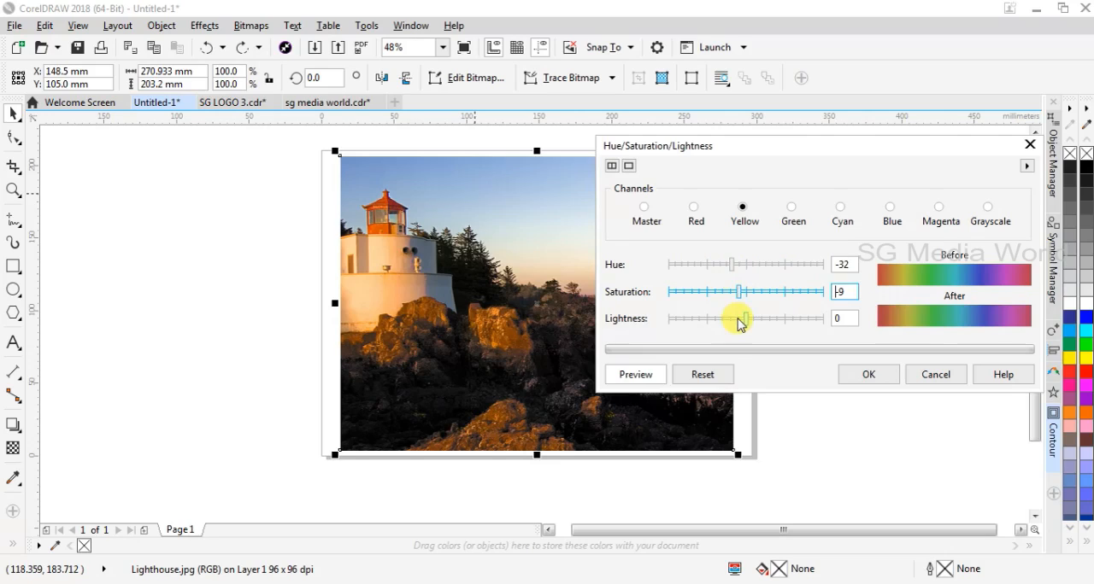
click(740, 322)
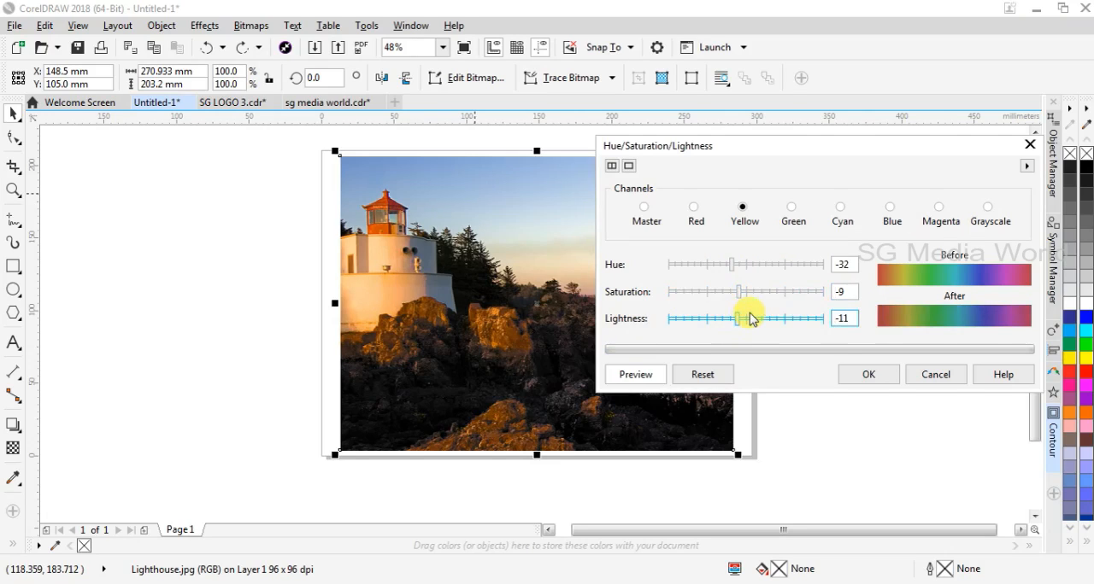
drag(746, 322, 755, 320)
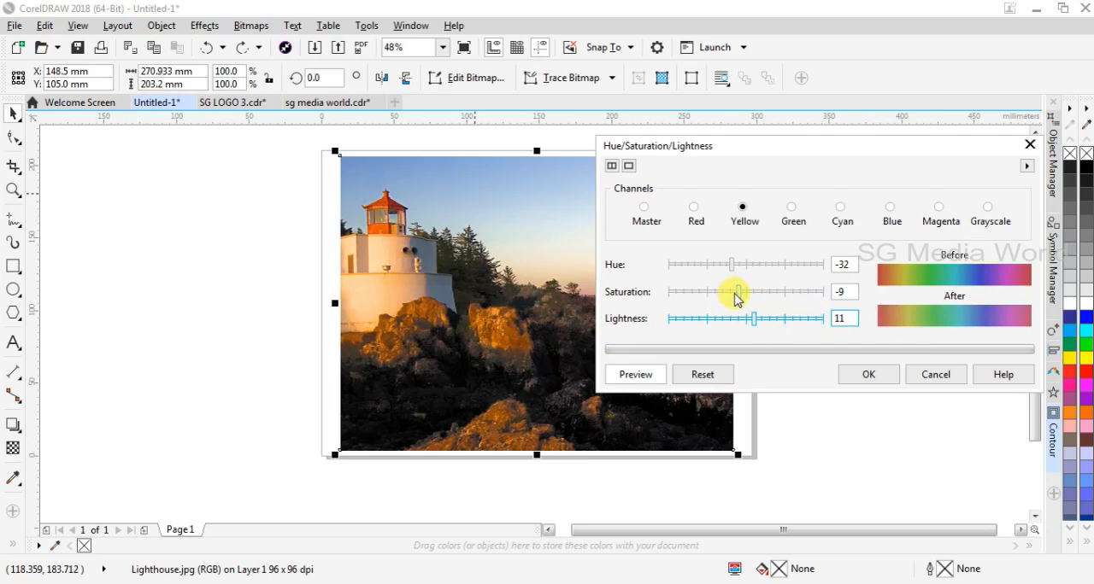
Try hue 33, saturation 7 and lightness 12 on the Green channel, and discard the Hue/Saturation/Lightness adjustment.
click(793, 211)
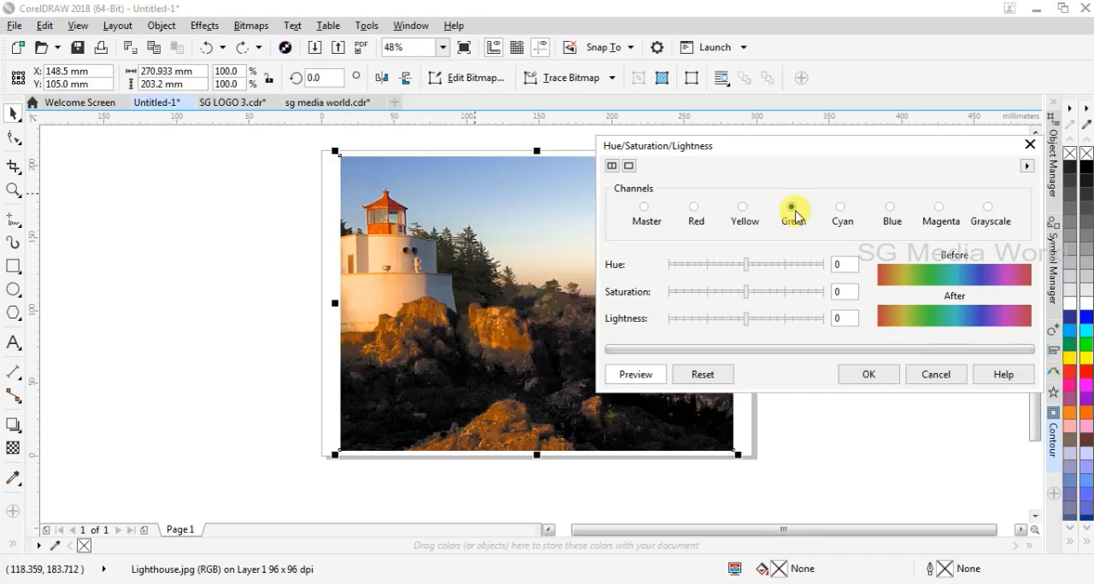
click(761, 266)
click(740, 291)
drag(742, 294, 751, 290)
click(753, 321)
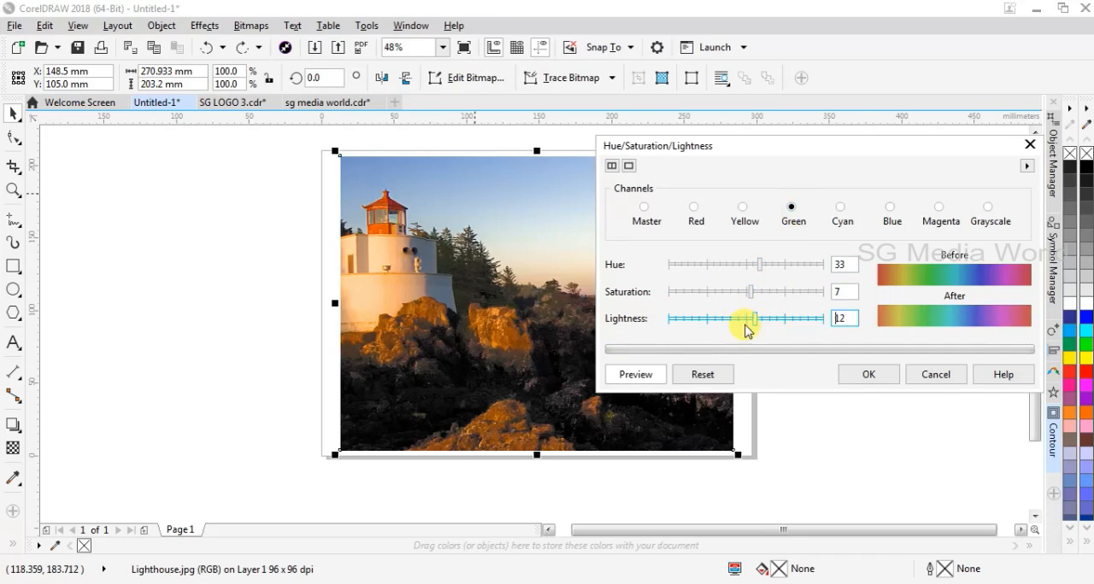
click(935, 376)
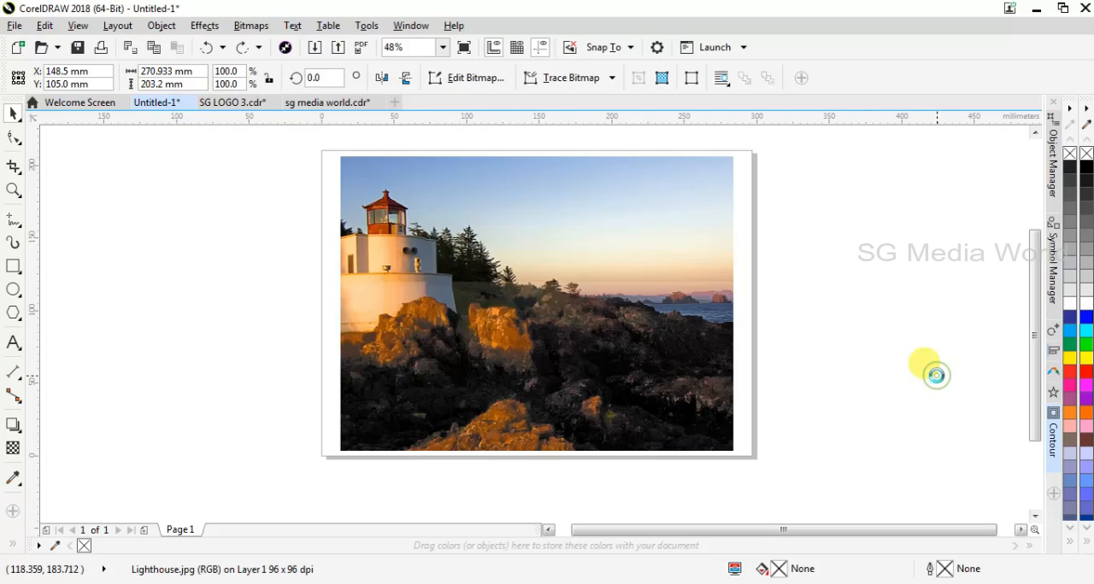